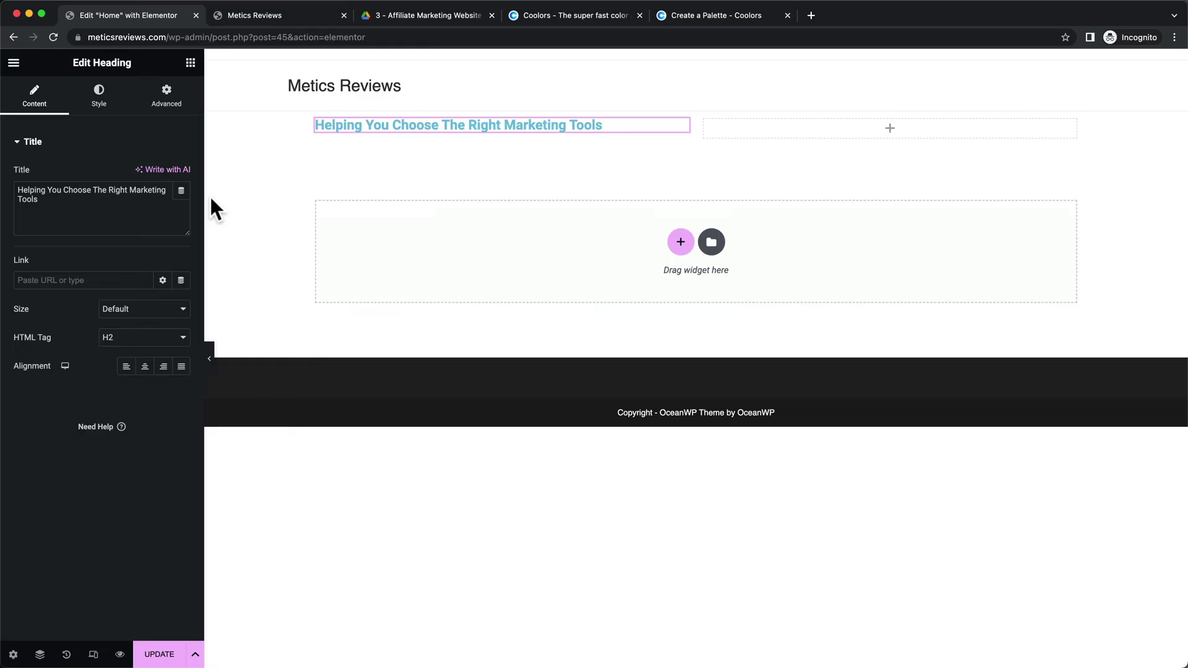
# - Look over the live homepage's hero heading, then return to the homepage editor
pyautogui.click(257, 16)
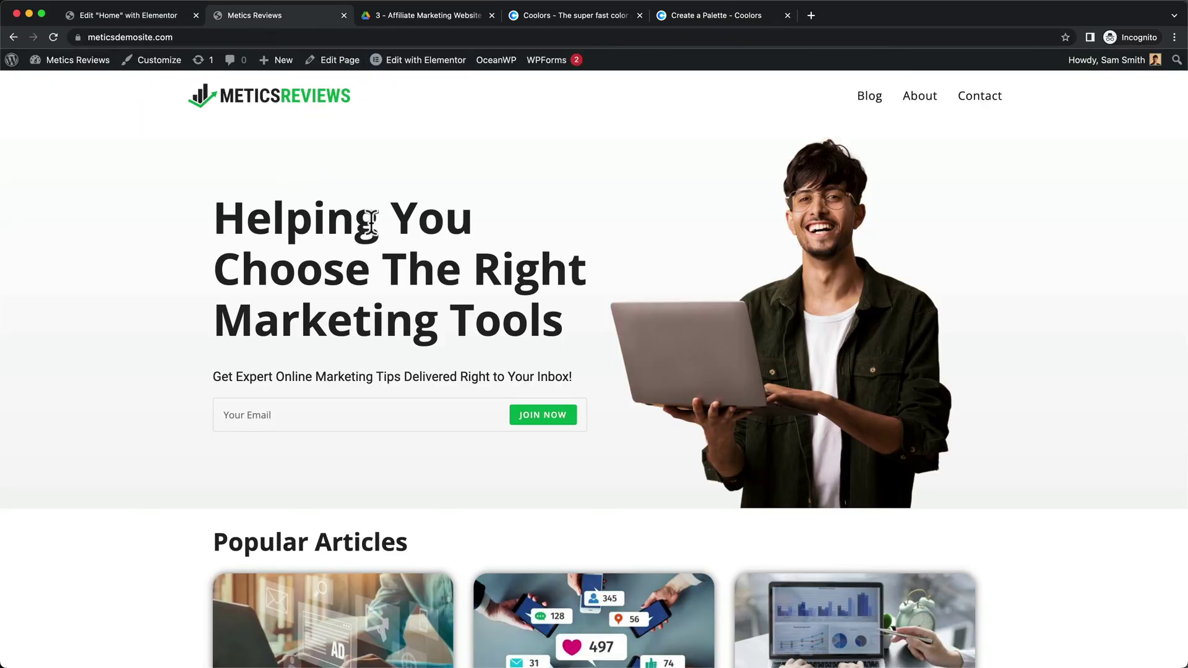
pyautogui.moveTo(220, 223); pyautogui.dragTo(360, 276)
pyautogui.click(359, 273)
pyautogui.click(157, 12)
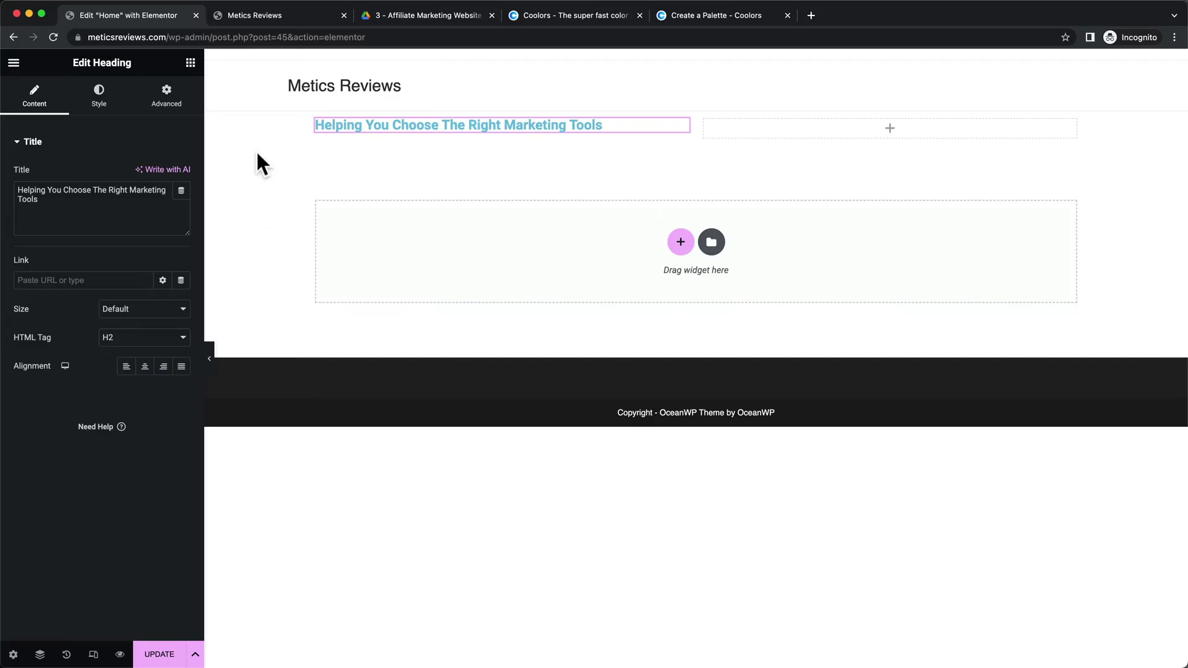
# - Show the heading's Style settings and check its #6EC1E4 text colour
pyautogui.click(102, 104)
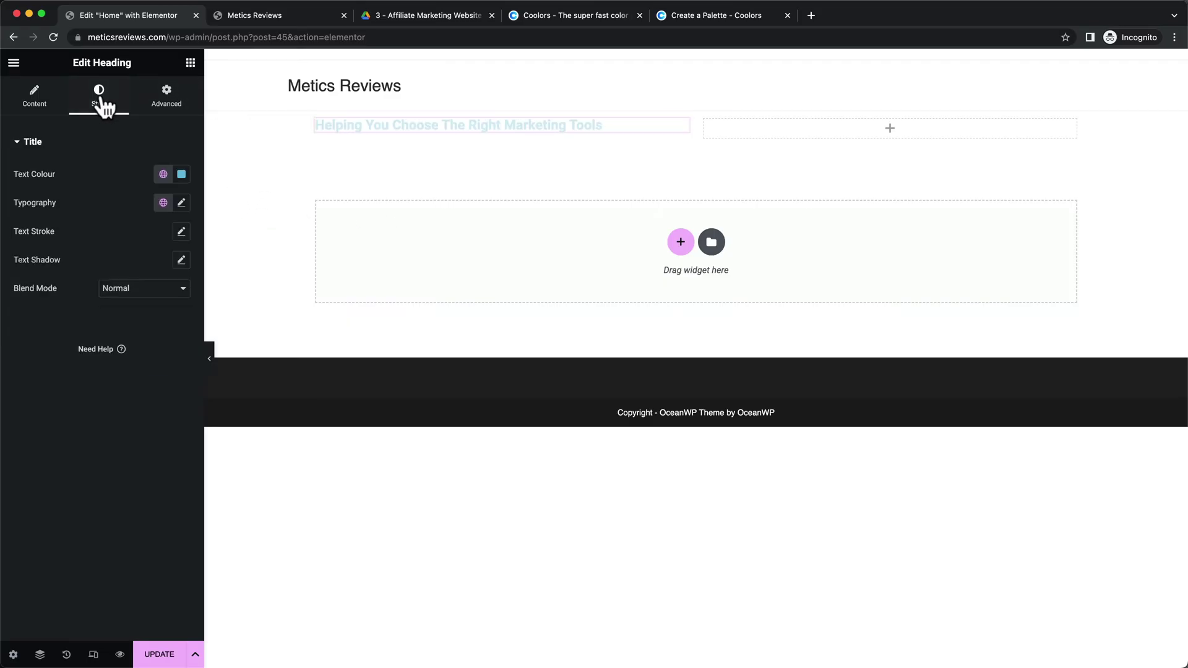
pyautogui.click(181, 174)
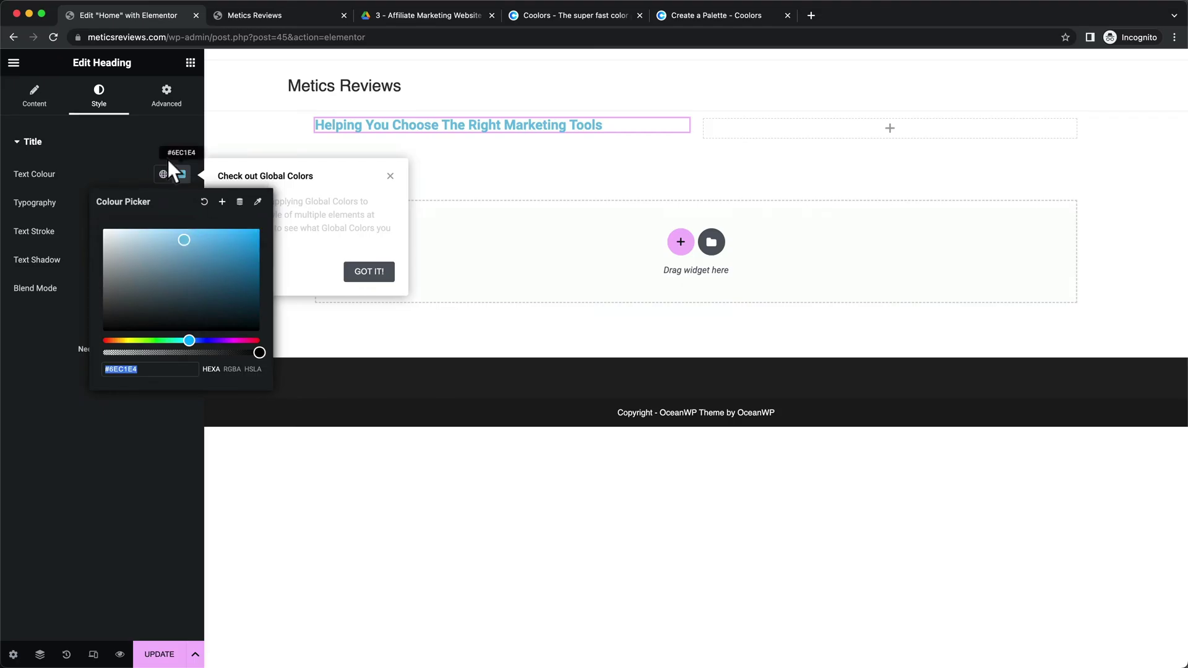
pyautogui.click(503, 133)
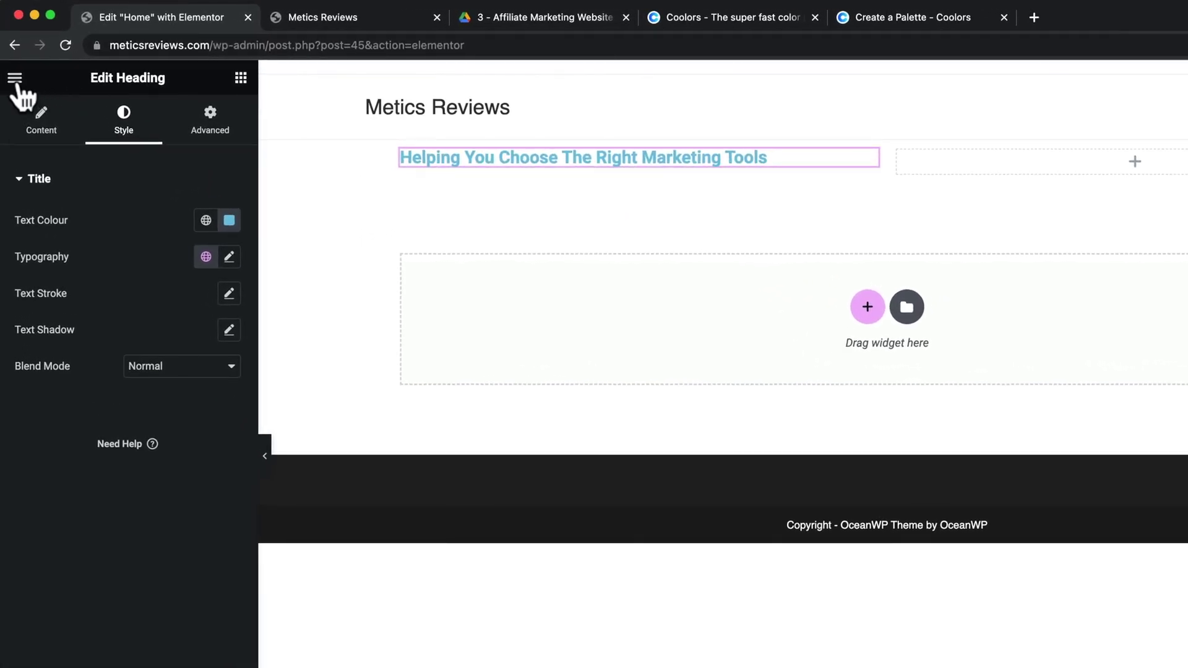
# - Go to Site Settings and choose Global Colours under Design System
pyautogui.click(18, 86)
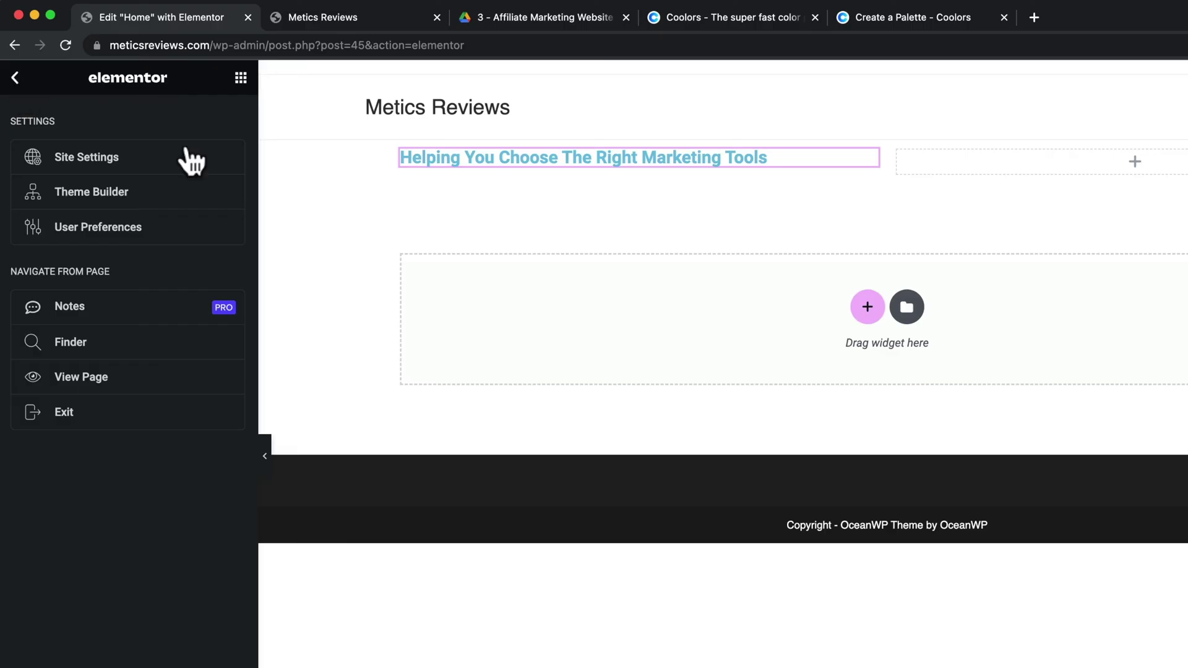
pyautogui.click(149, 171)
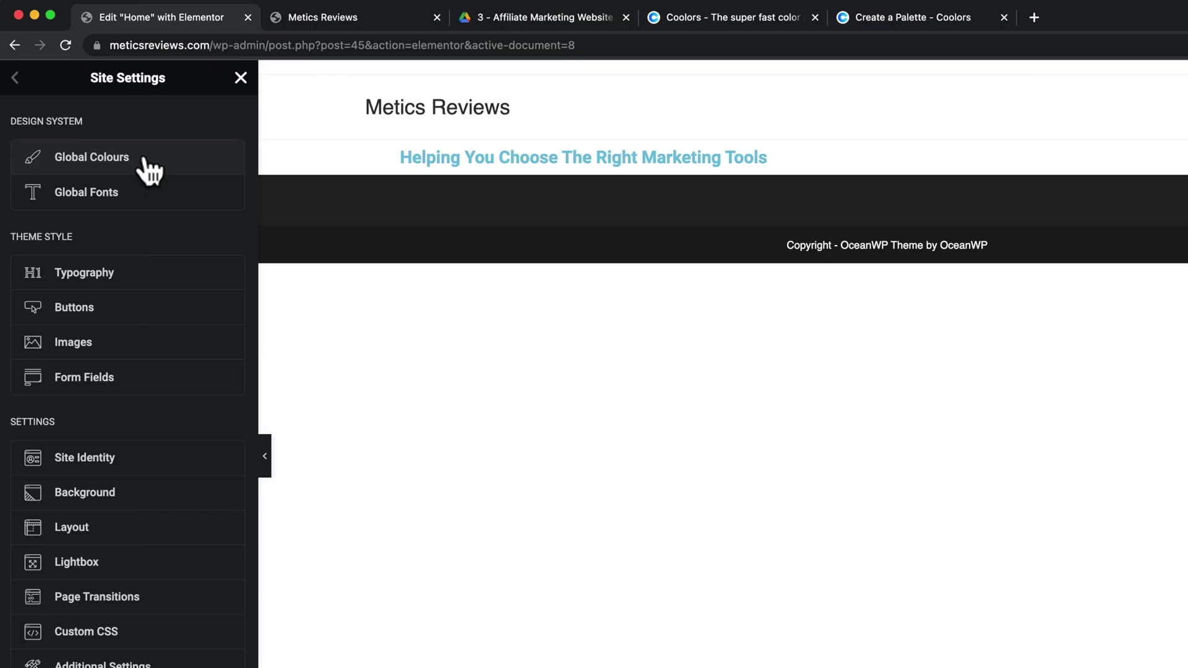
pyautogui.click(171, 174)
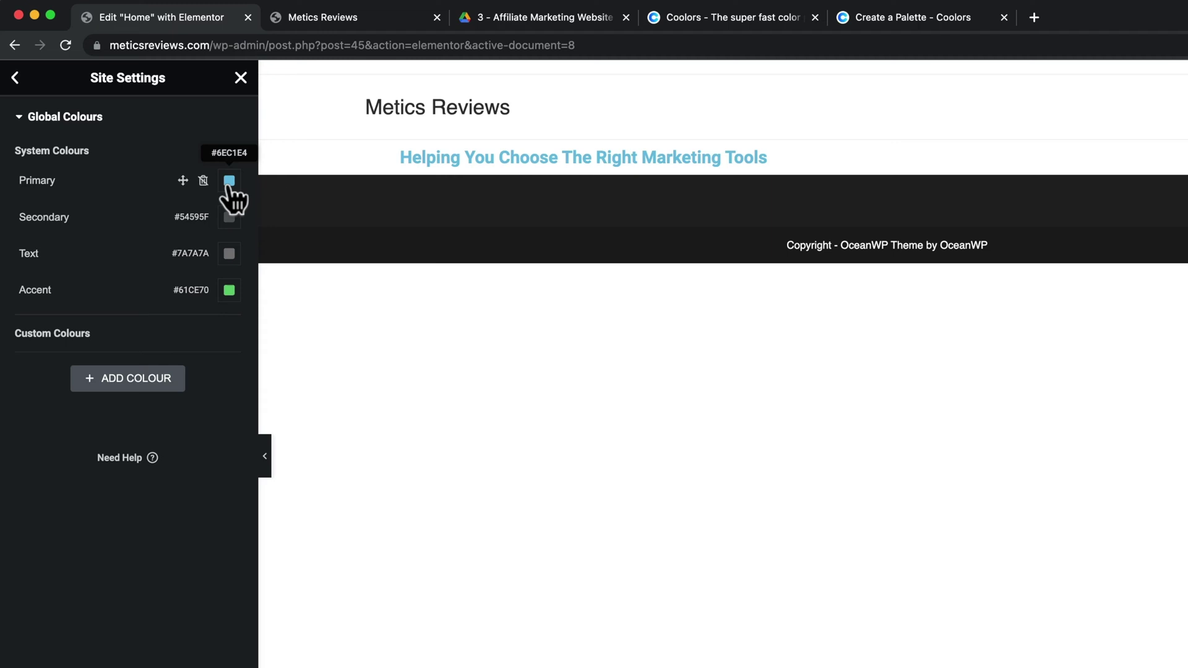
# - Edit the Primary colour's name field, then clear a stray heading text selection
pyautogui.moveTo(436, 157); pyautogui.dragTo(592, 157)
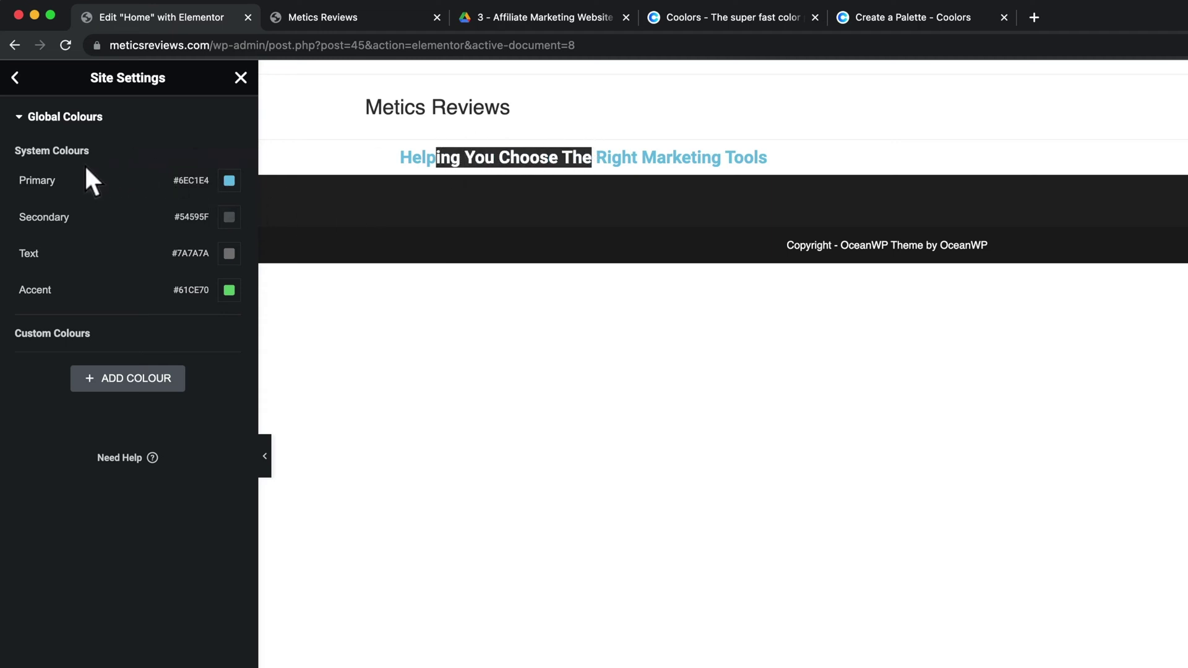
pyautogui.moveTo(26, 180); pyautogui.dragTo(84, 184)
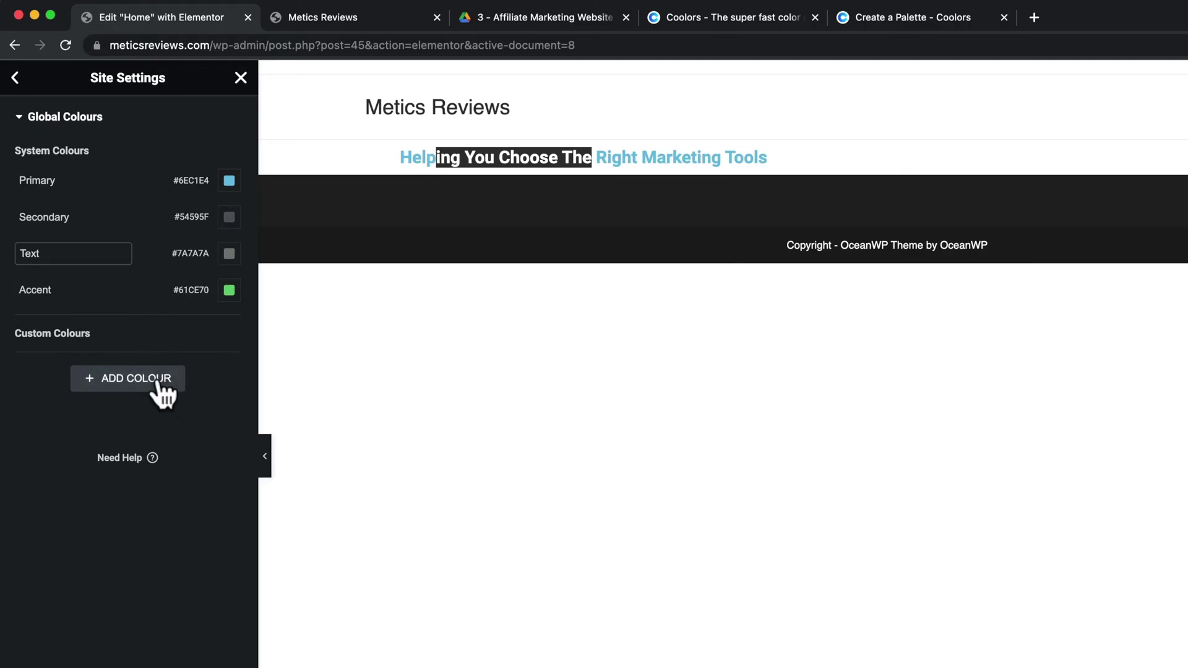
pyautogui.click(199, 319)
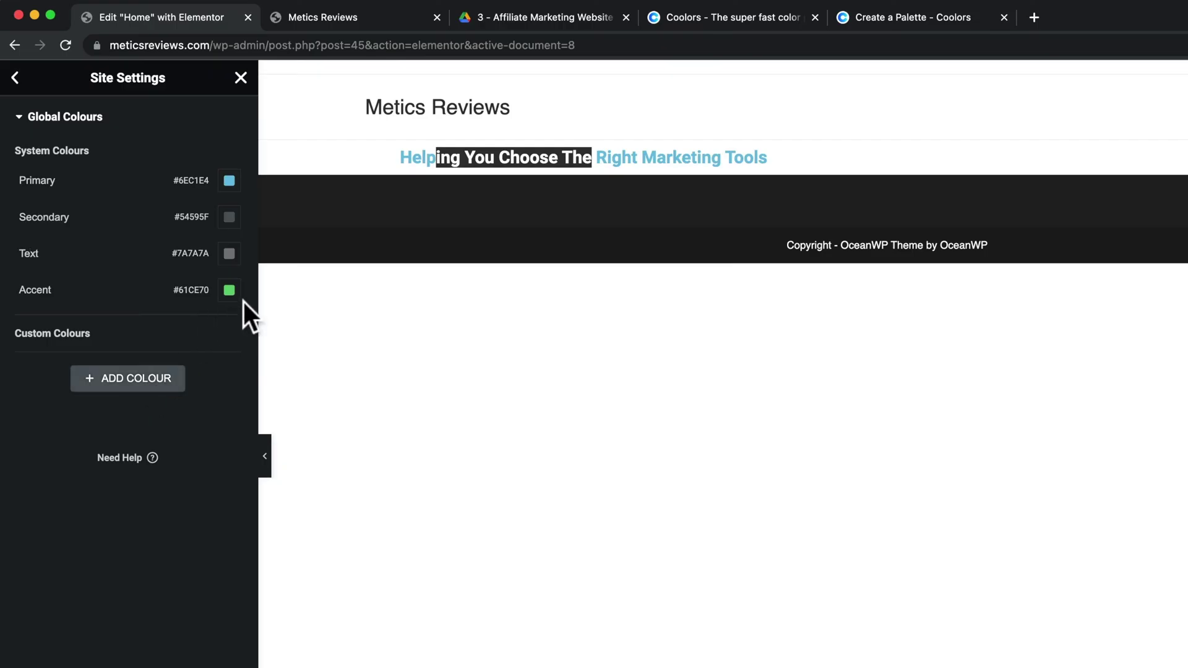
pyautogui.click(618, 159)
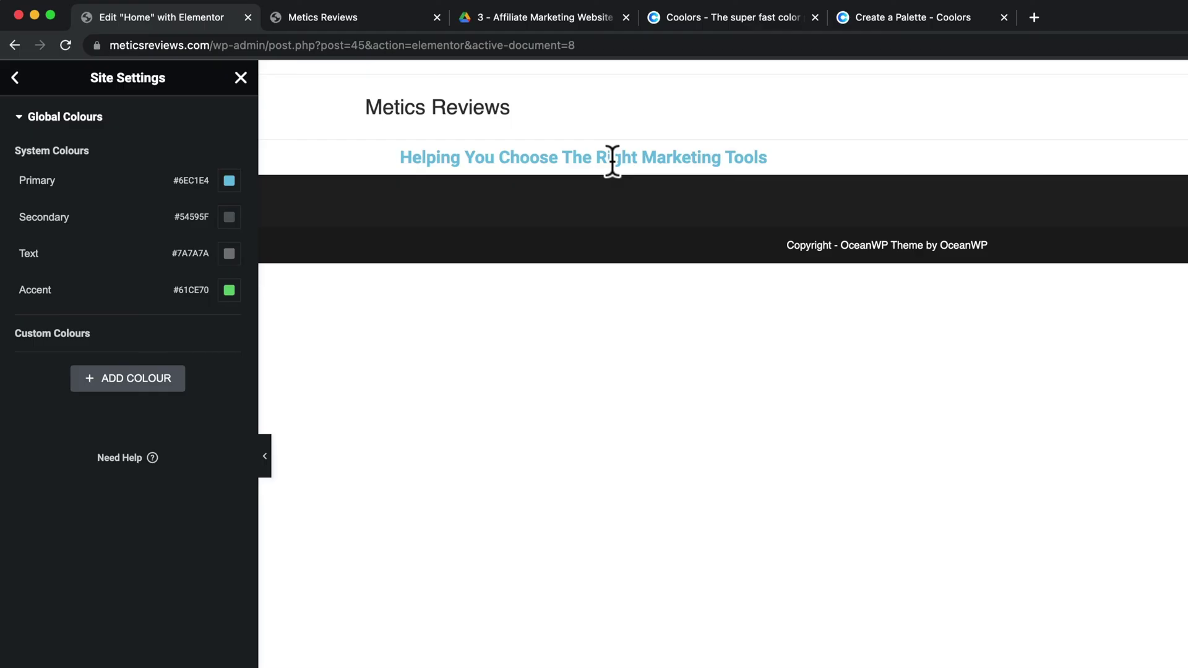
# - Scroll the Metics Reviews homepage down to the footer and back to the hero heading
pyautogui.click(375, 16)
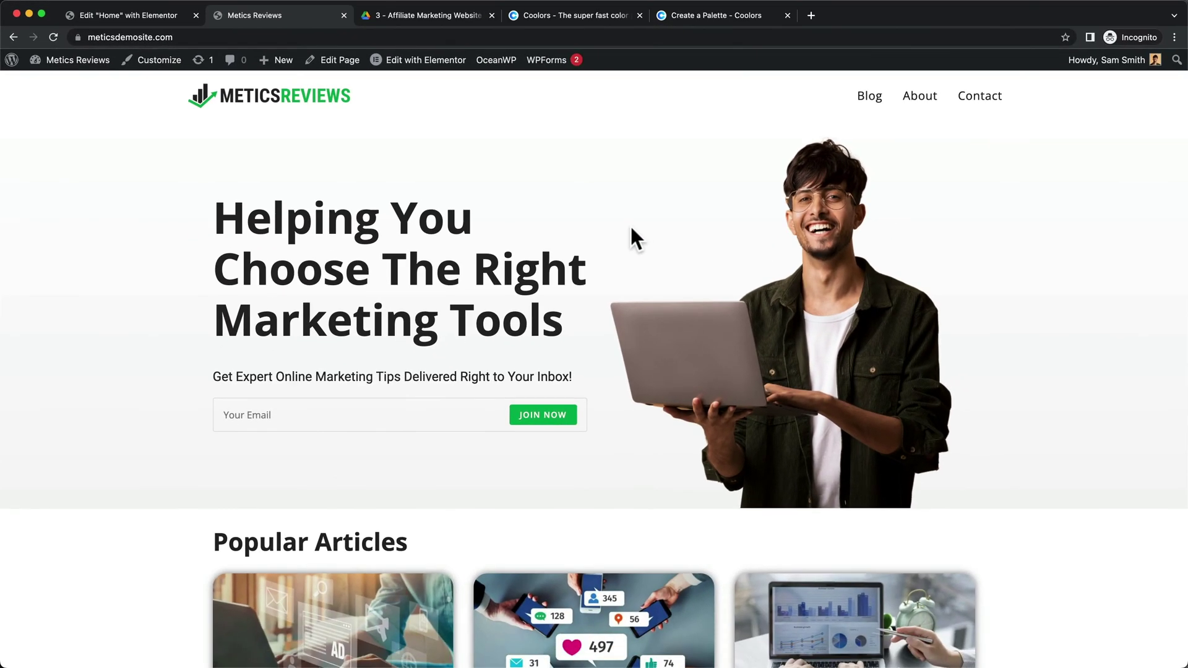
pyautogui.scroll(-1, 630, 224)
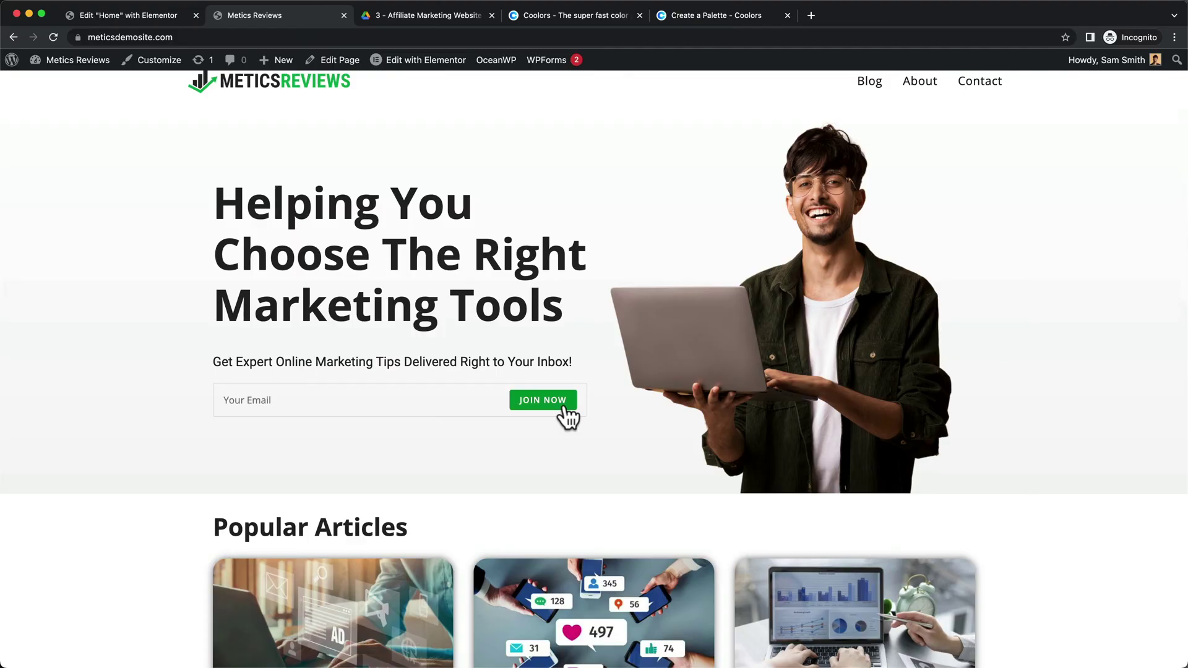
pyautogui.scroll(1, 568, 417)
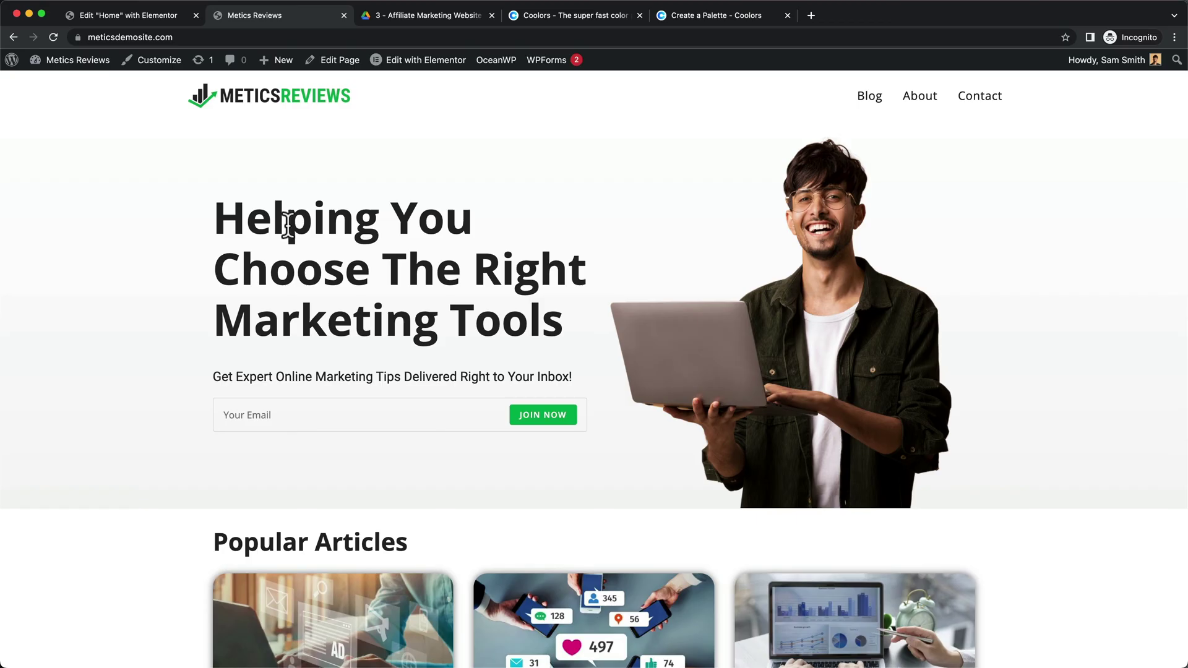
pyautogui.moveTo(220, 217); pyautogui.dragTo(247, 230)
pyautogui.scroll(-3, 494, 291)
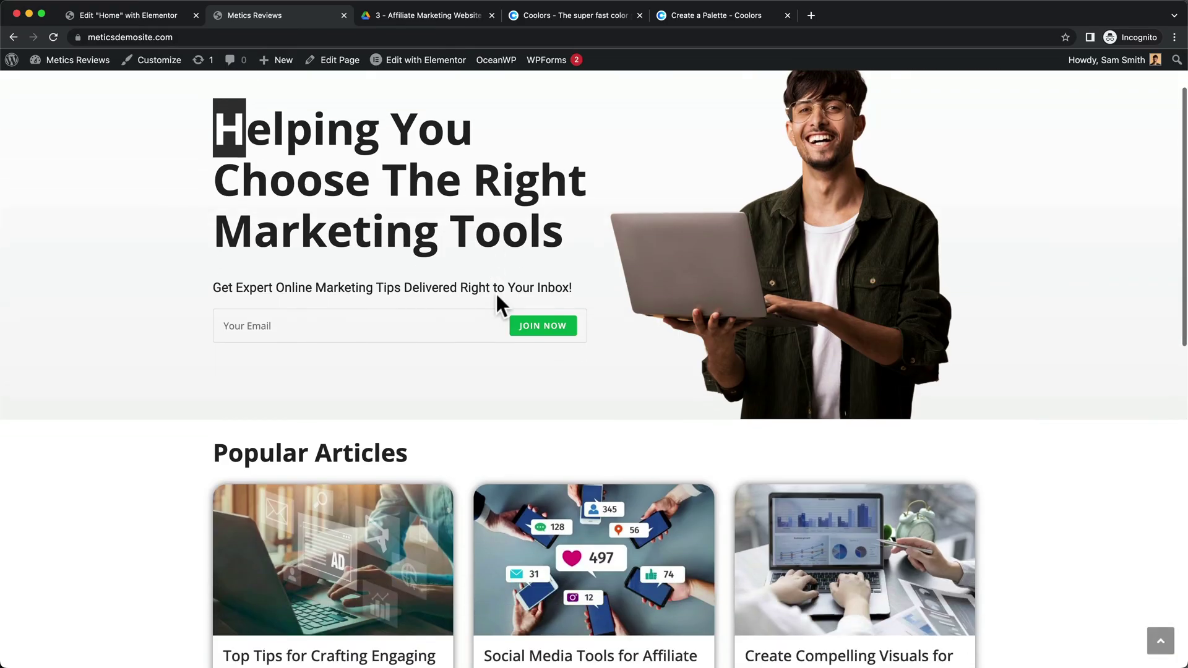
pyautogui.scroll(-15, 498, 297)
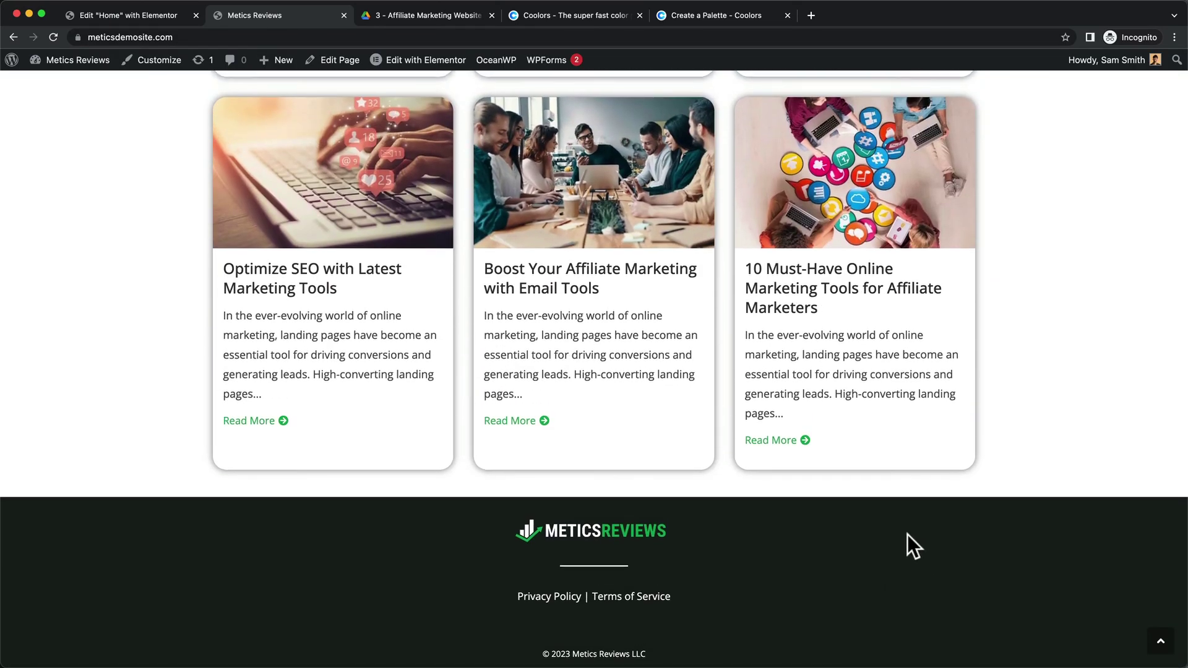
pyautogui.scroll(7, 843, 560)
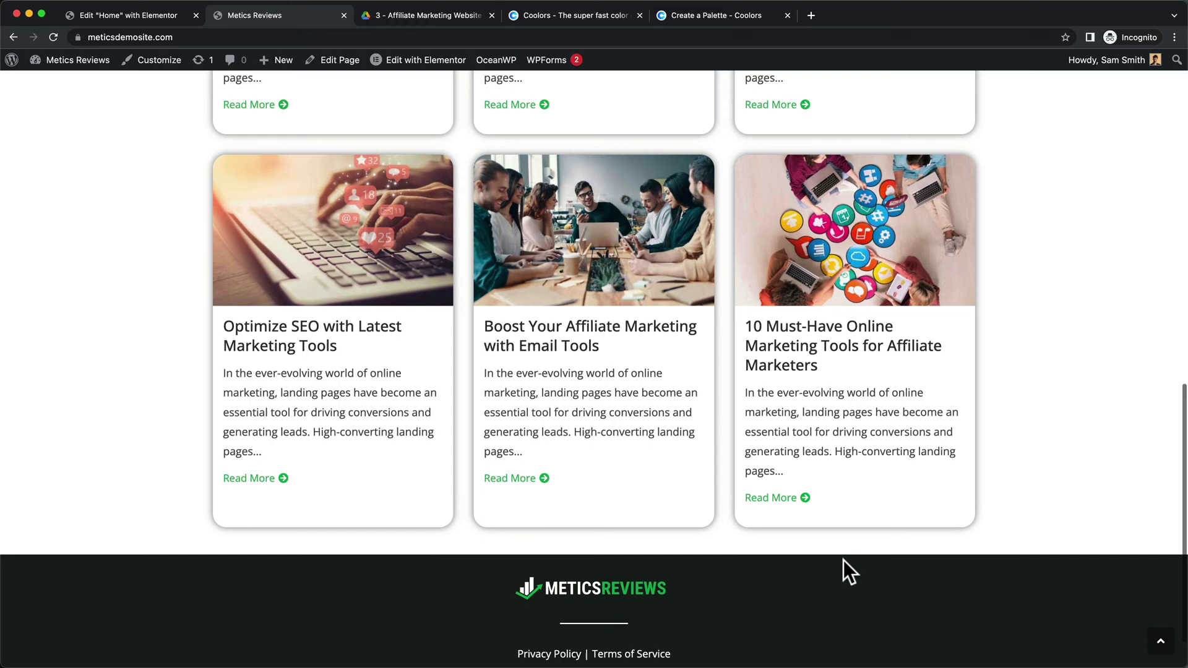
pyautogui.scroll(6, 872, 575)
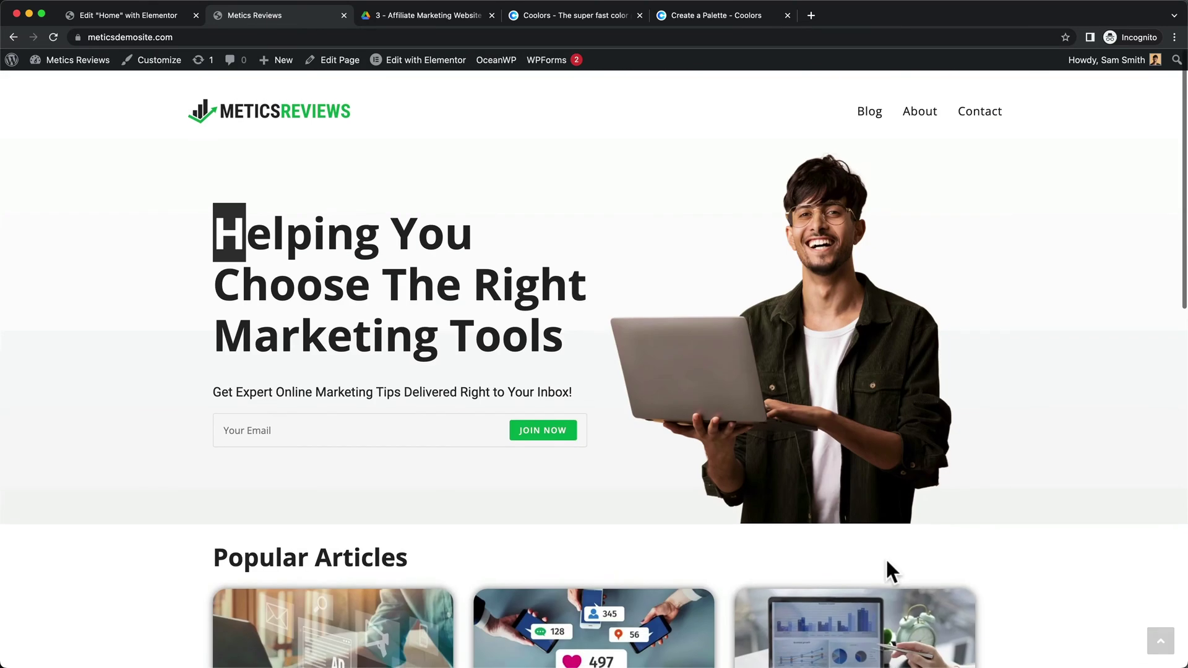
pyautogui.click(246, 234)
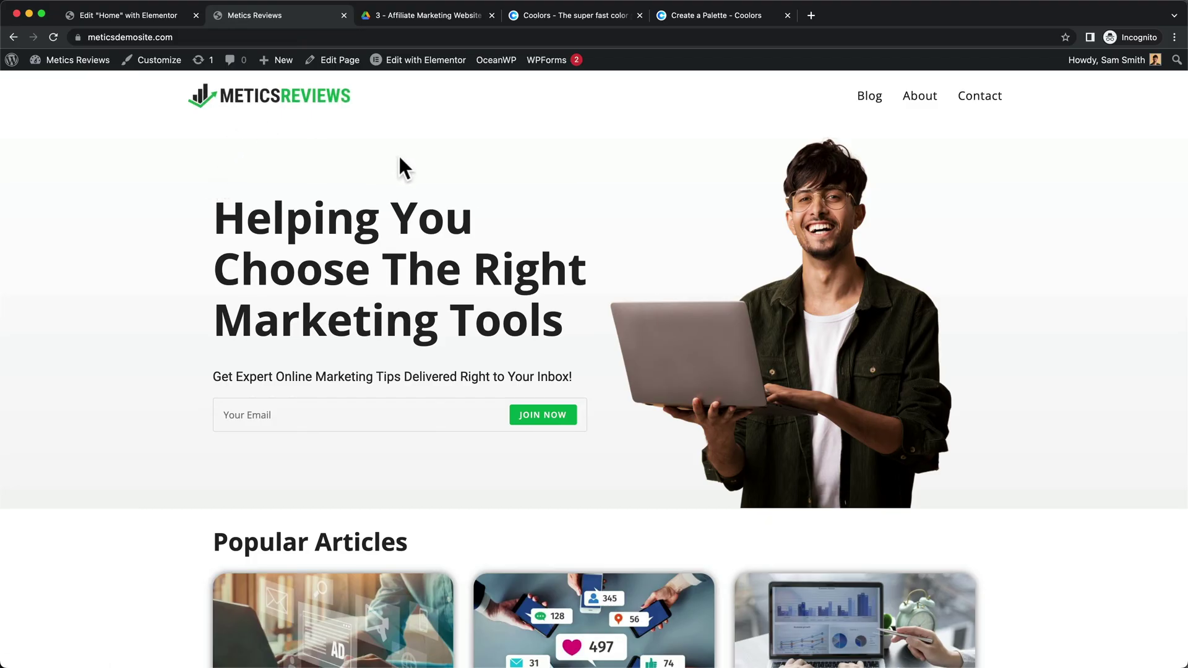
# - Start the Coolors palette generator and remove Cherry blossom pink and Pale Dogwood
pyautogui.click(584, 17)
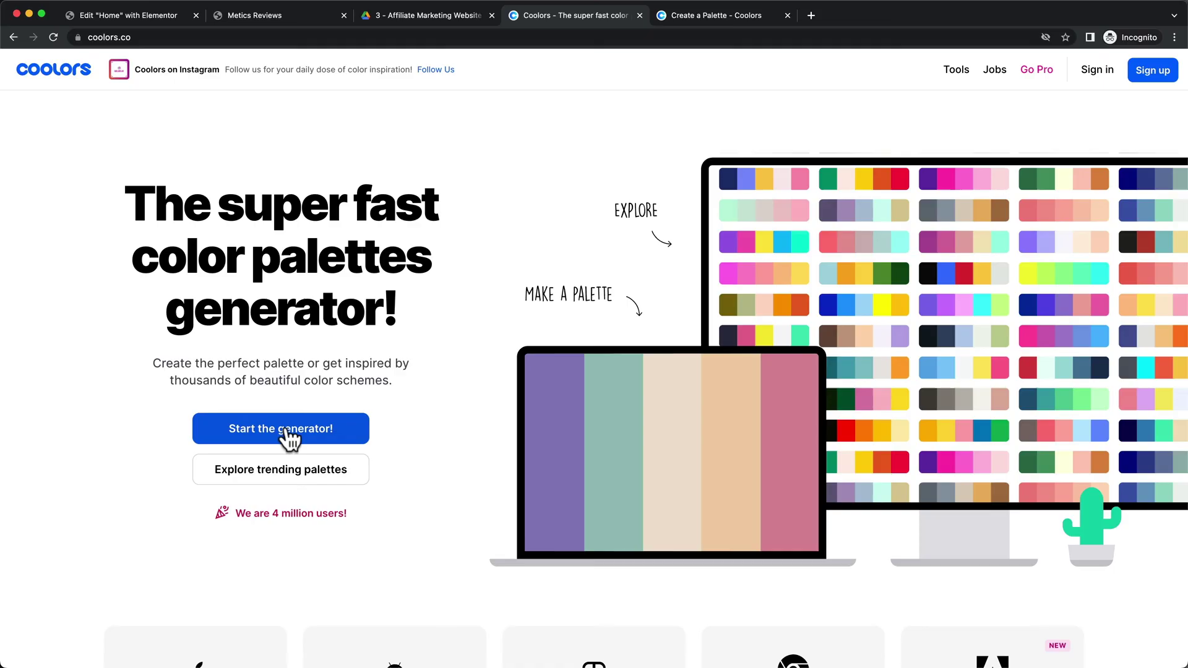
pyautogui.click(288, 433)
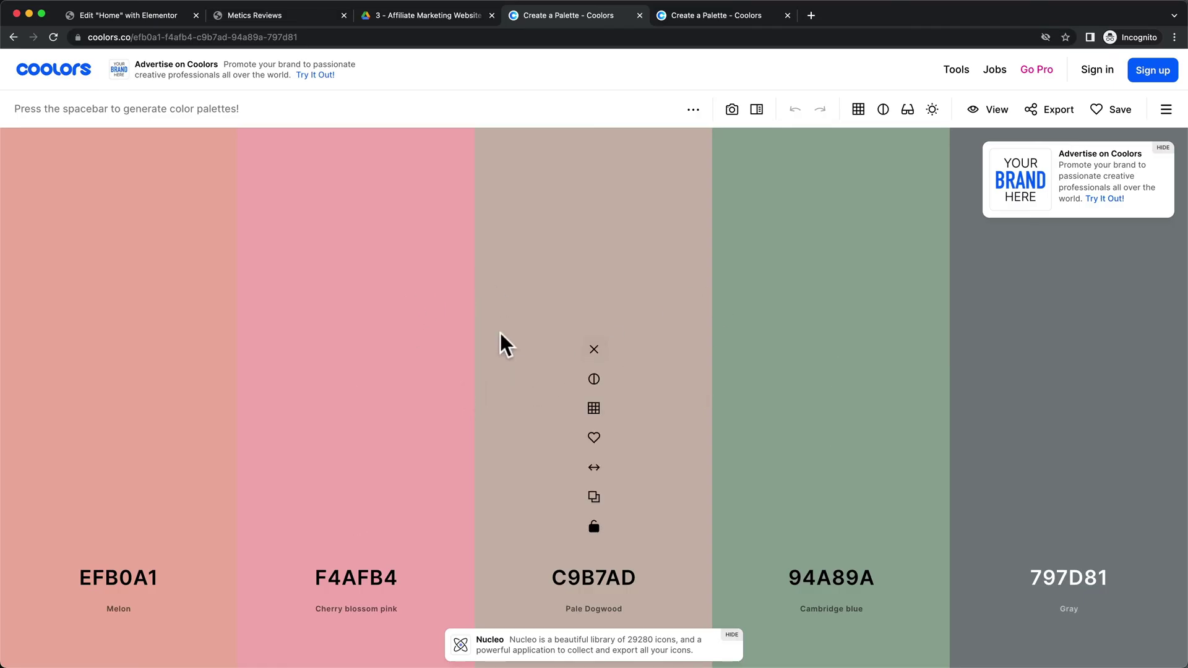
pyautogui.click(357, 348)
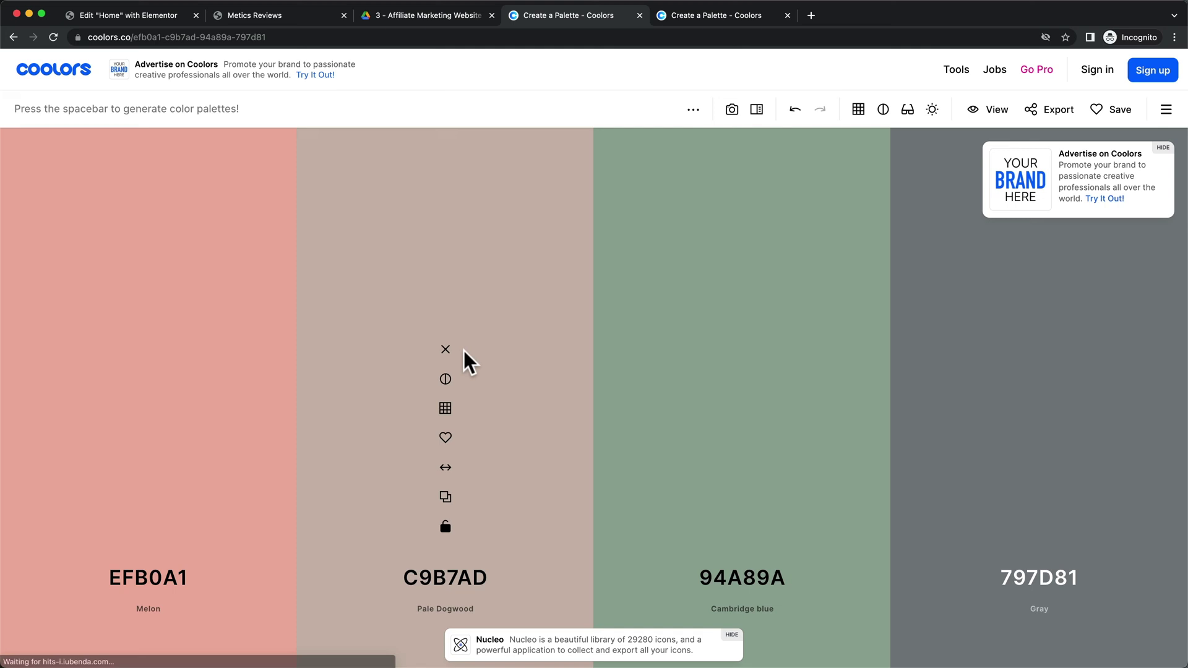
pyautogui.click(445, 349)
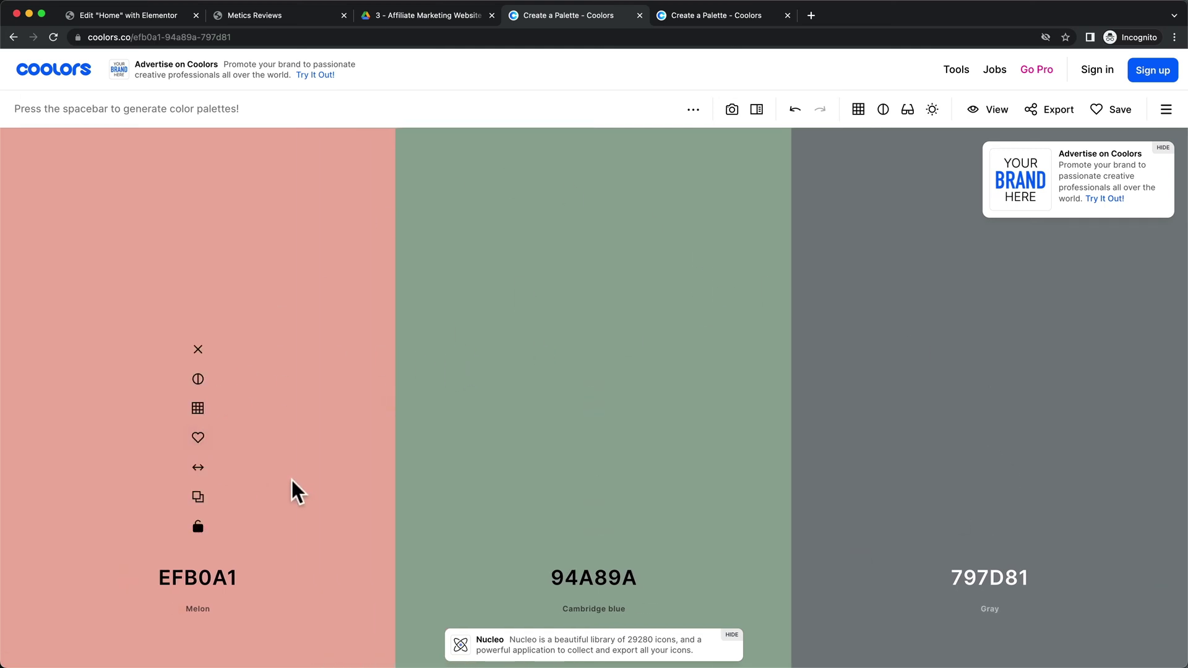
# - Lock Viridian 6B9080 and regenerate until the palette adds 1C3144 and D00000
pyautogui.moveTo(366, 465)
pyautogui.press('space')
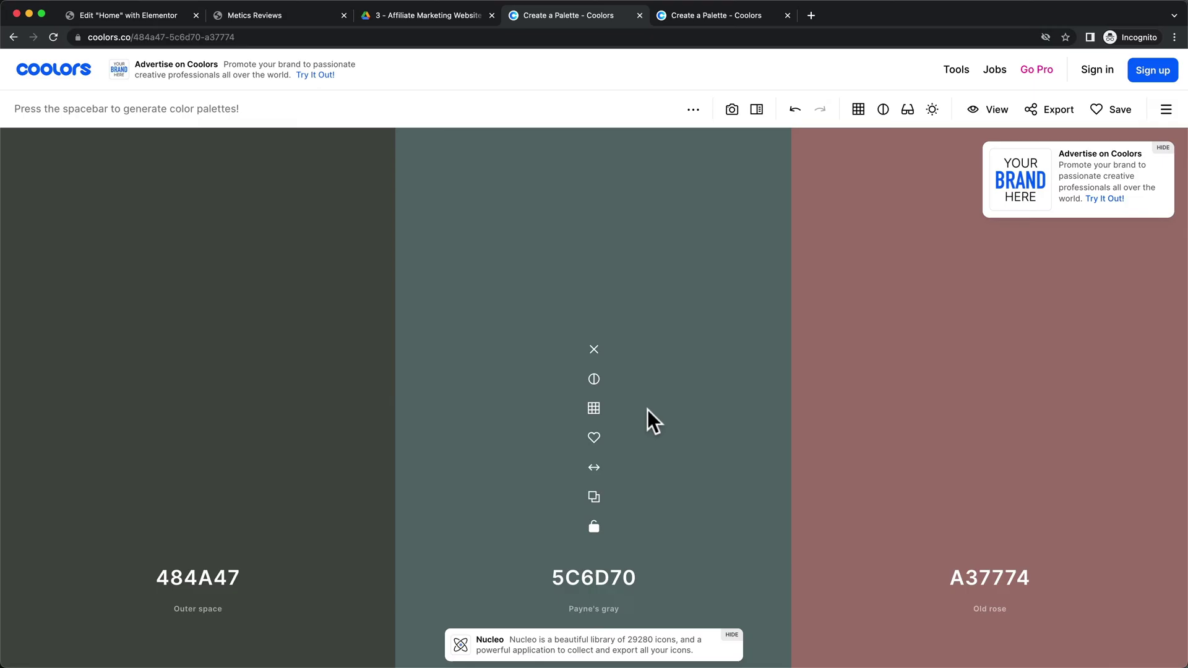
pyautogui.press('space')
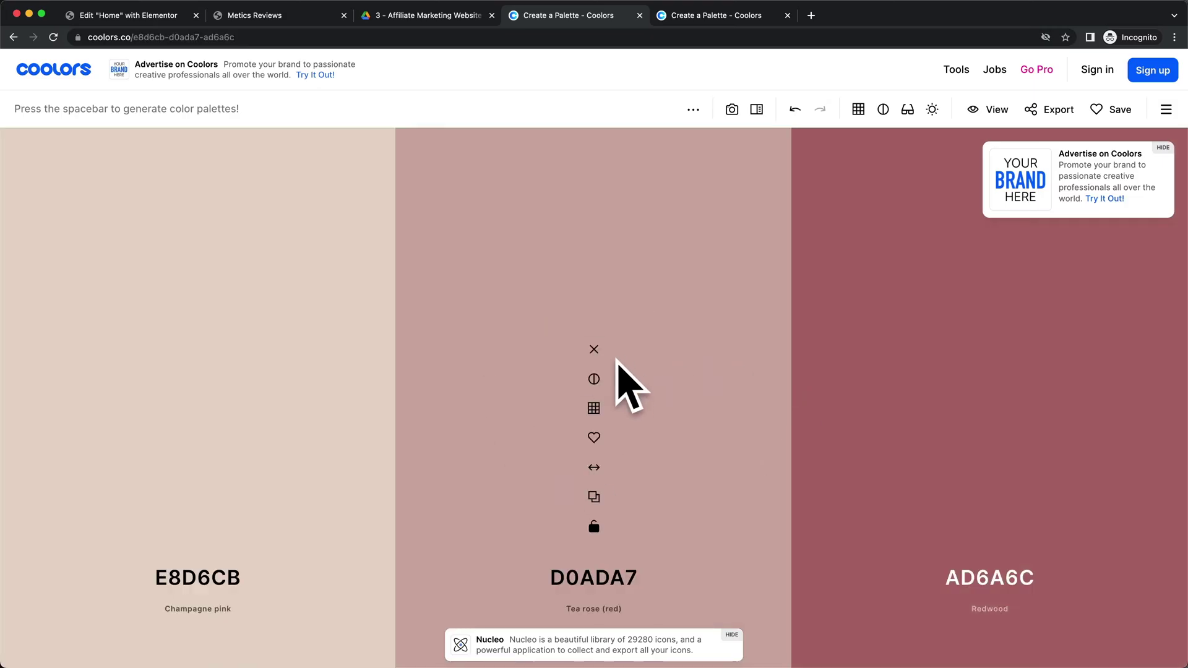
pyautogui.press('space')
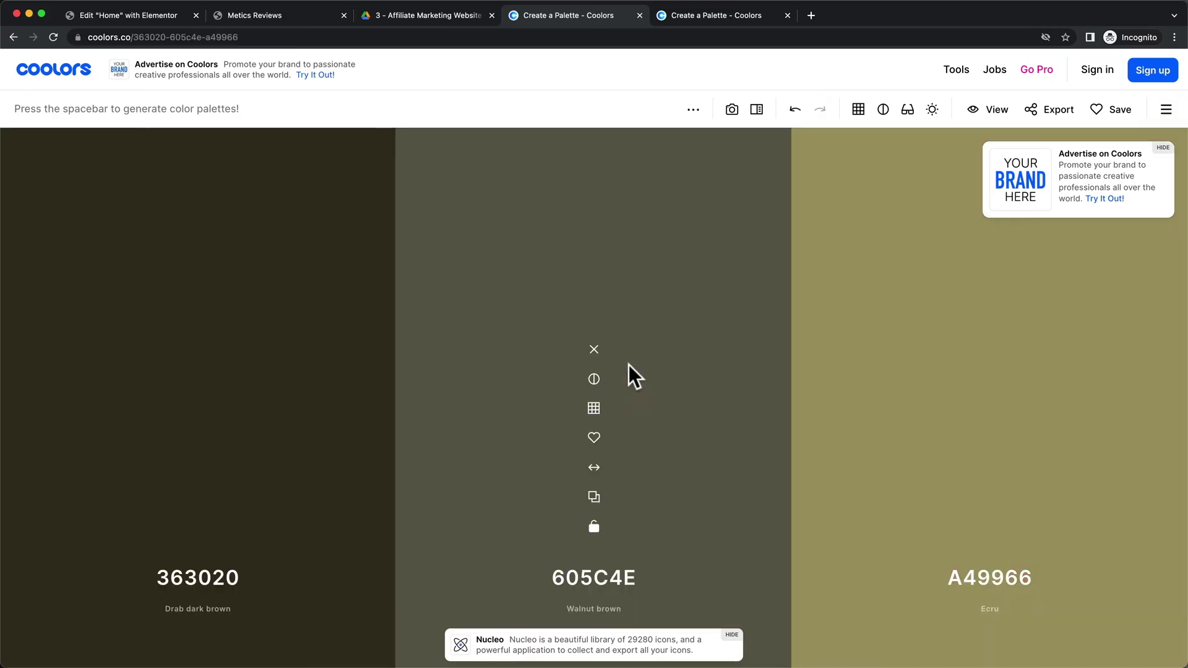
pyautogui.press('space')
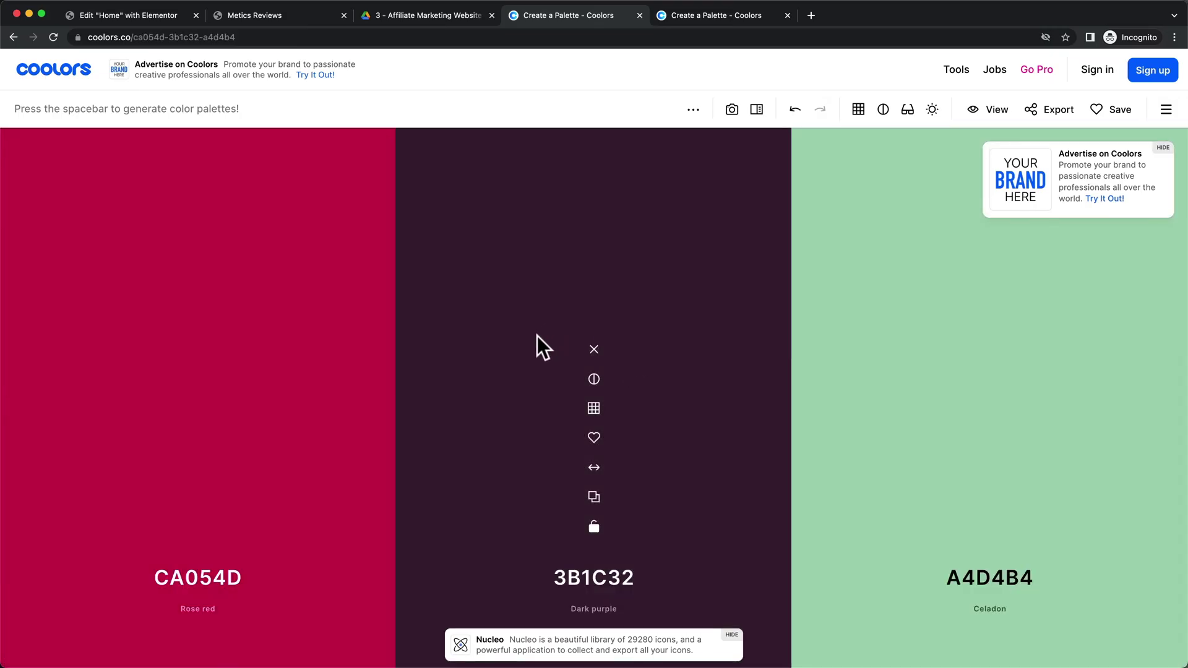
pyautogui.press('space')
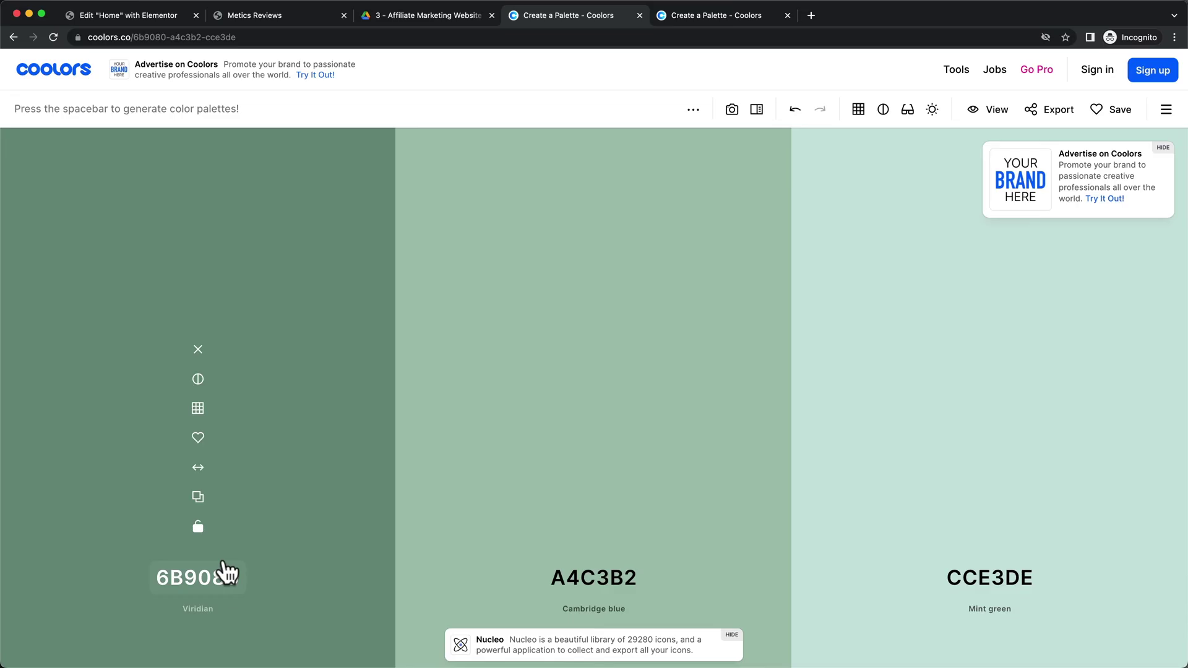
pyautogui.click(198, 527)
pyautogui.press('space')
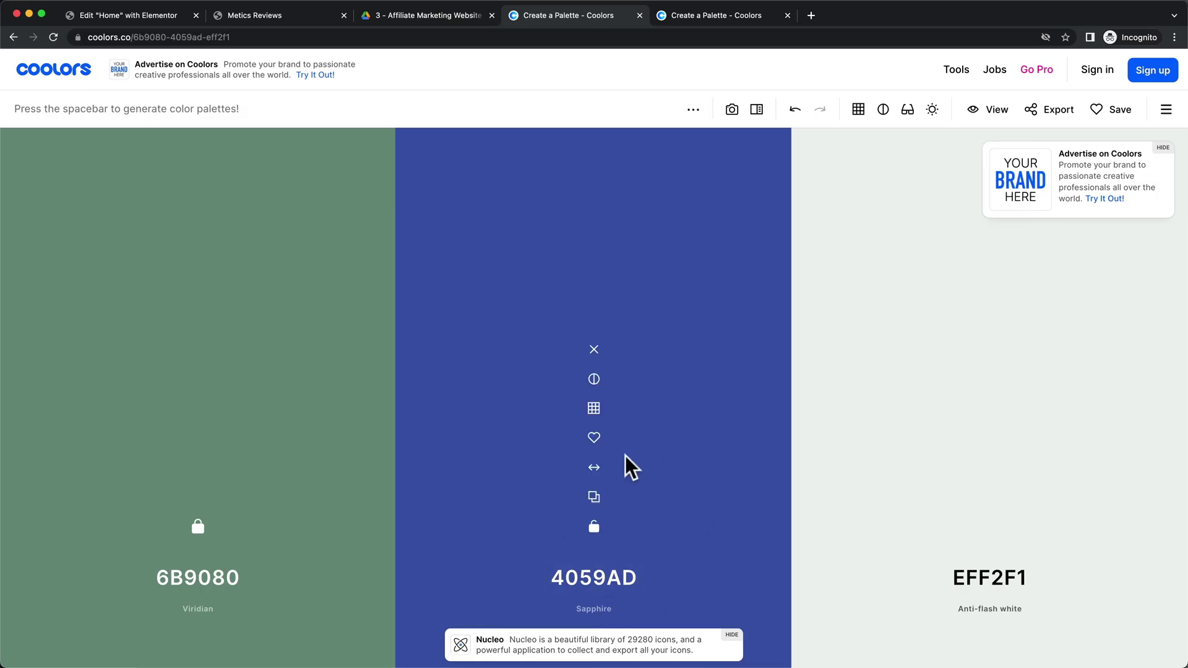
pyautogui.press('space')
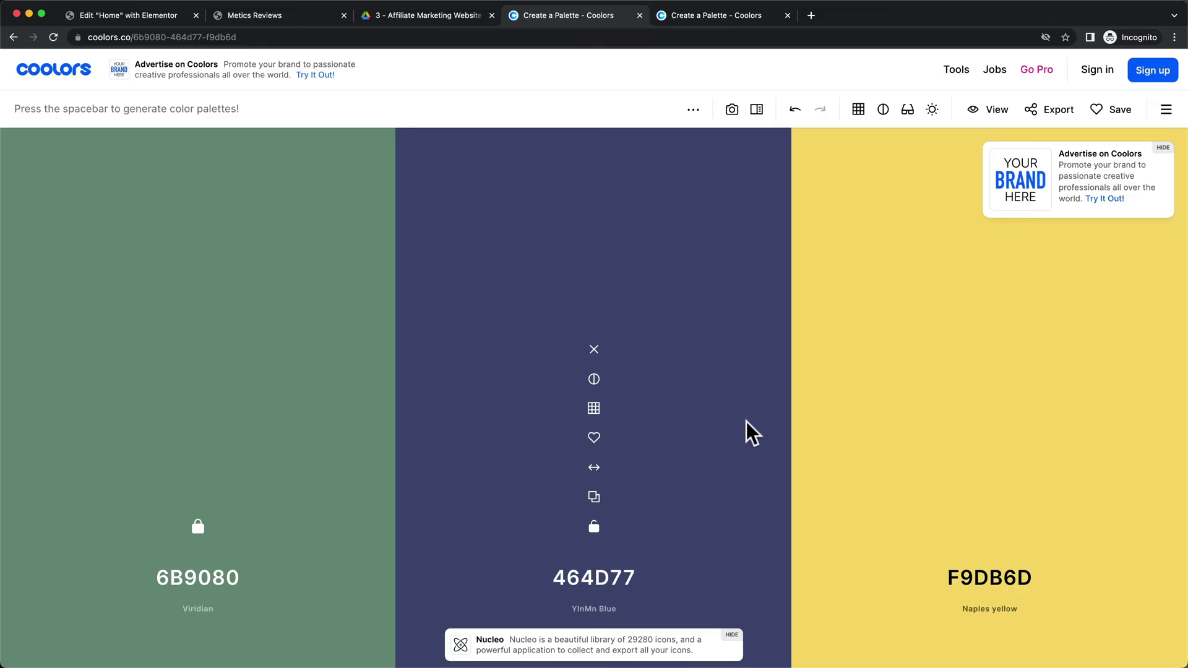
pyautogui.press('space')
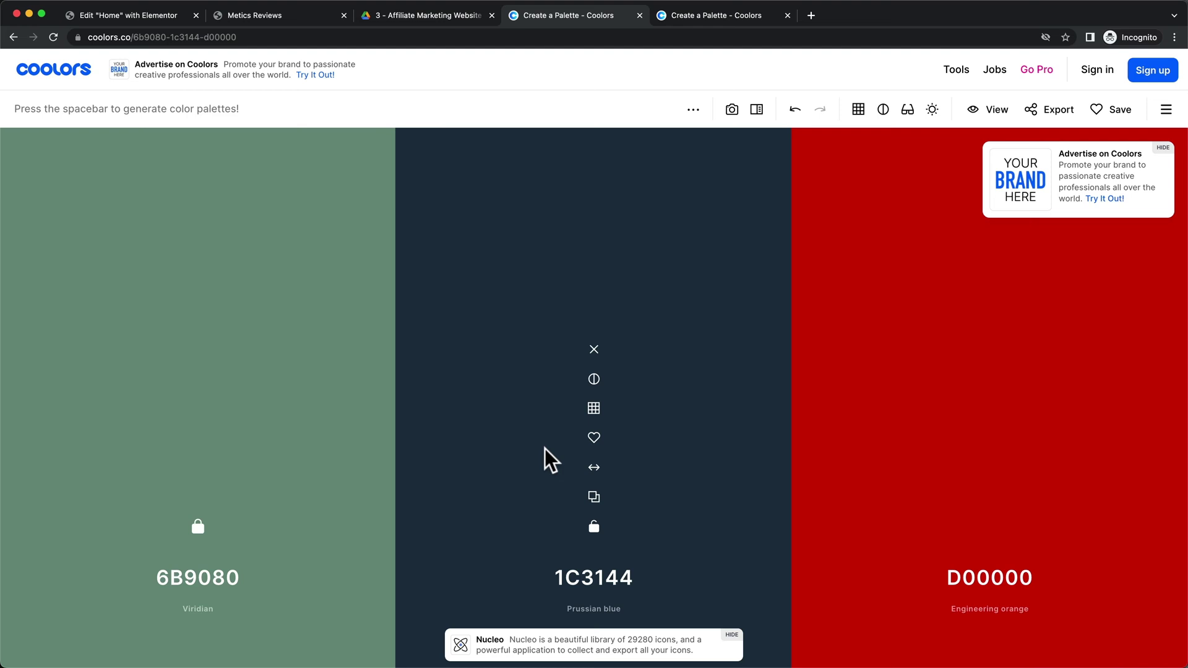
# - Switch to the Coolors palette with 00B150, 252525 and 181F1C and copy a hex code
pyautogui.click(689, 15)
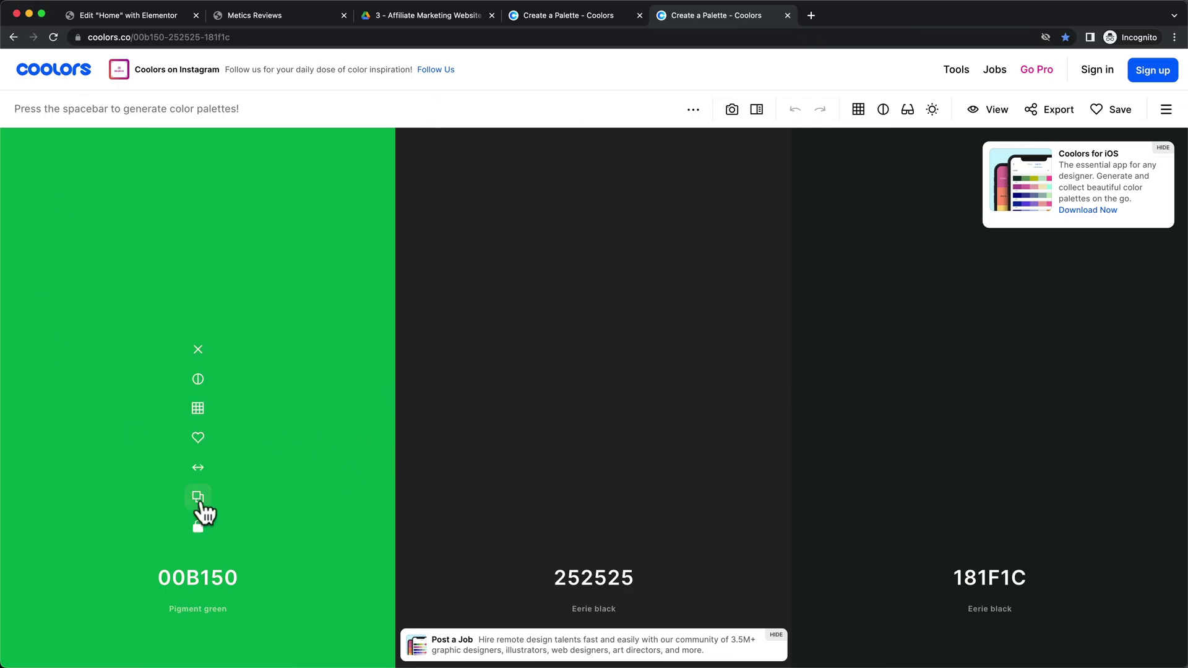
pyautogui.click(199, 499)
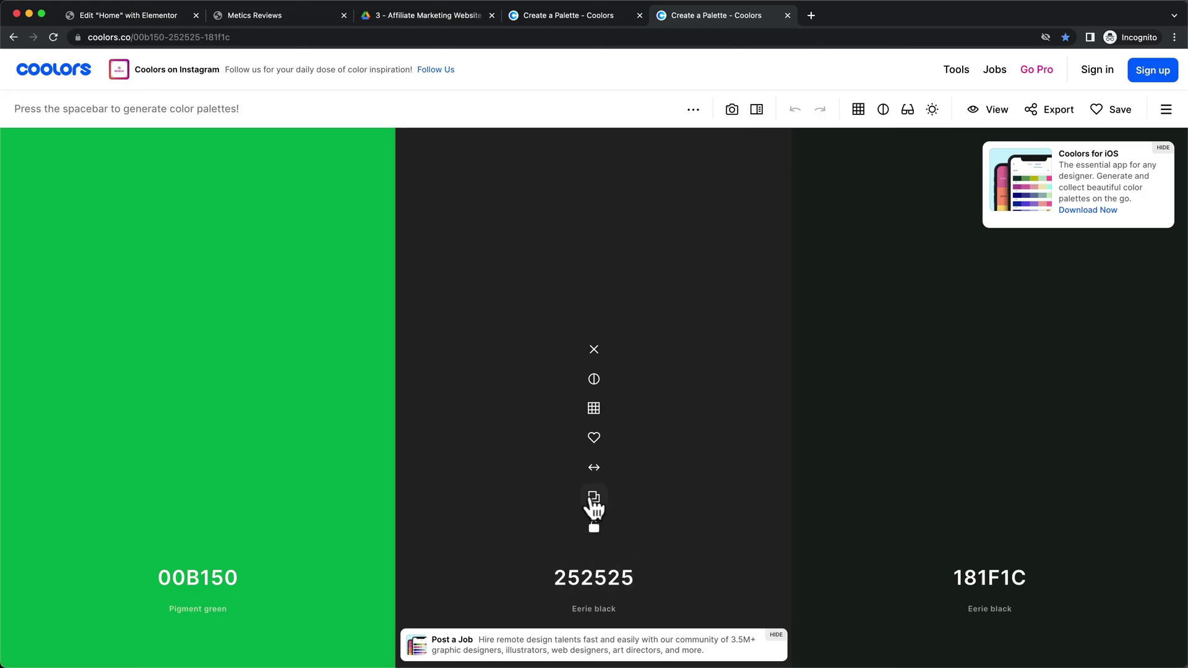
# - Set the Primary and Secondary global colours to #252525
pyautogui.click(145, 10)
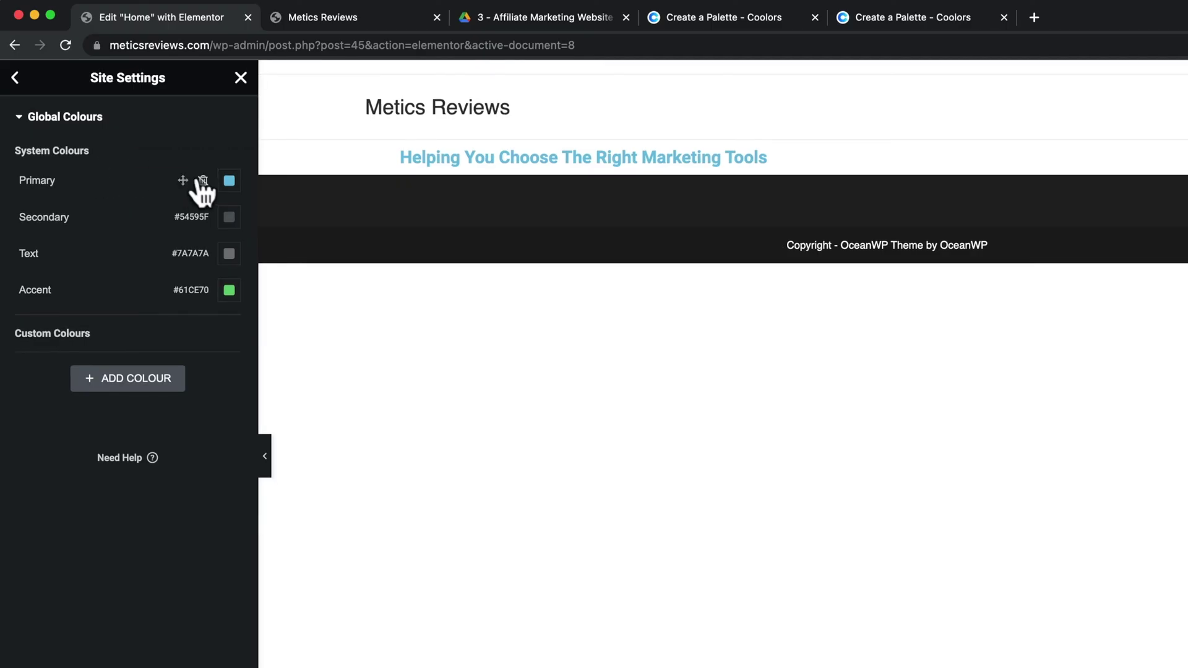
pyautogui.click(228, 181)
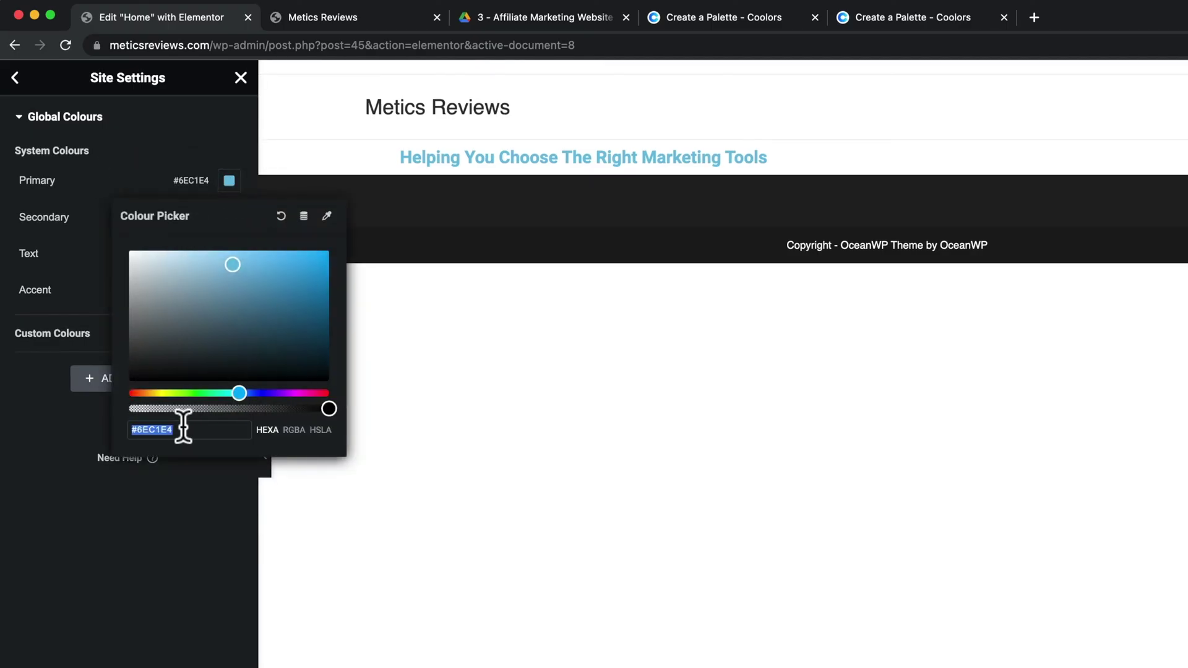
pyautogui.press('super+v')
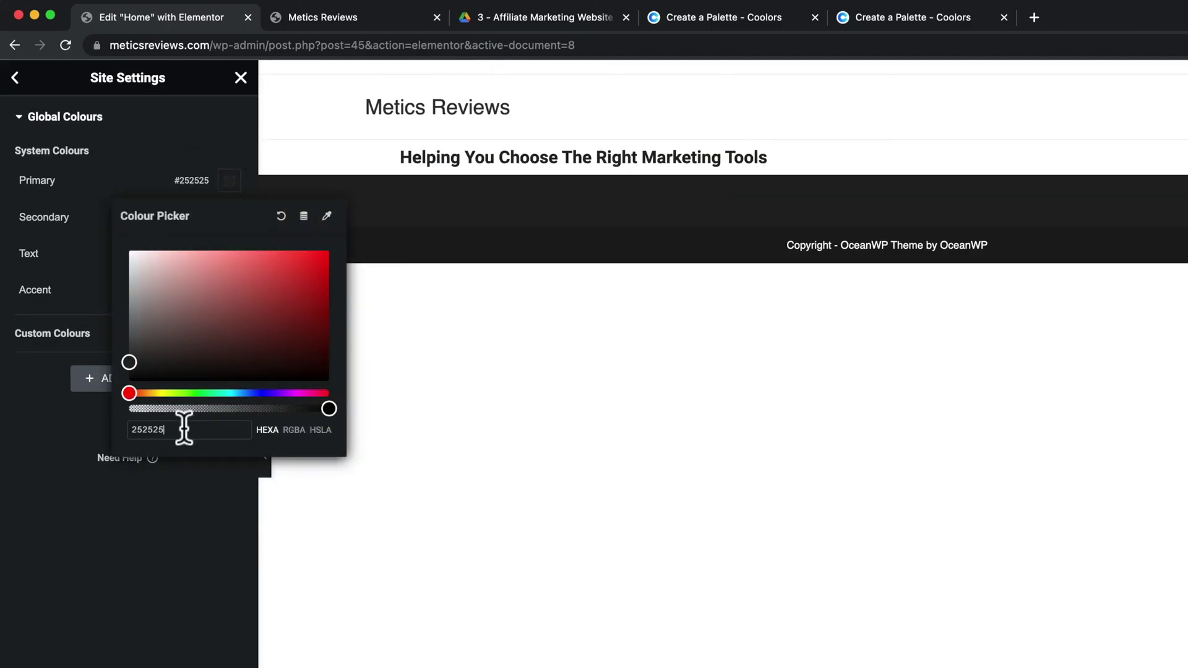
pyautogui.click(73, 525)
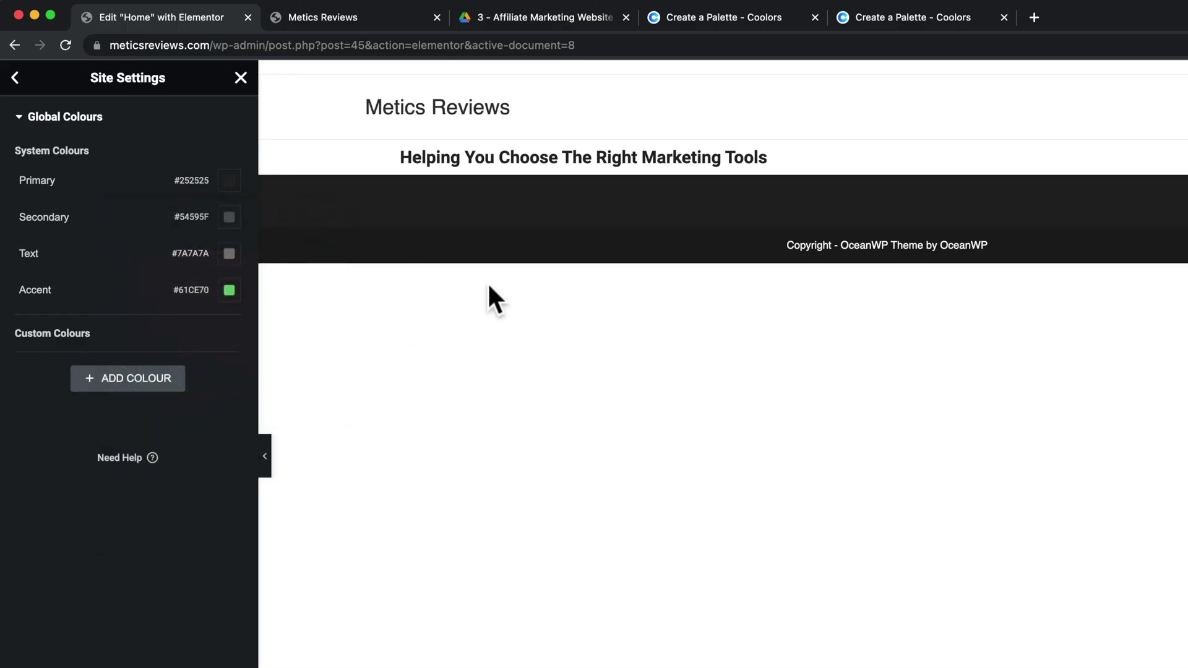
pyautogui.click(228, 216)
pyautogui.doubleClick(212, 466)
pyautogui.press('super+a')
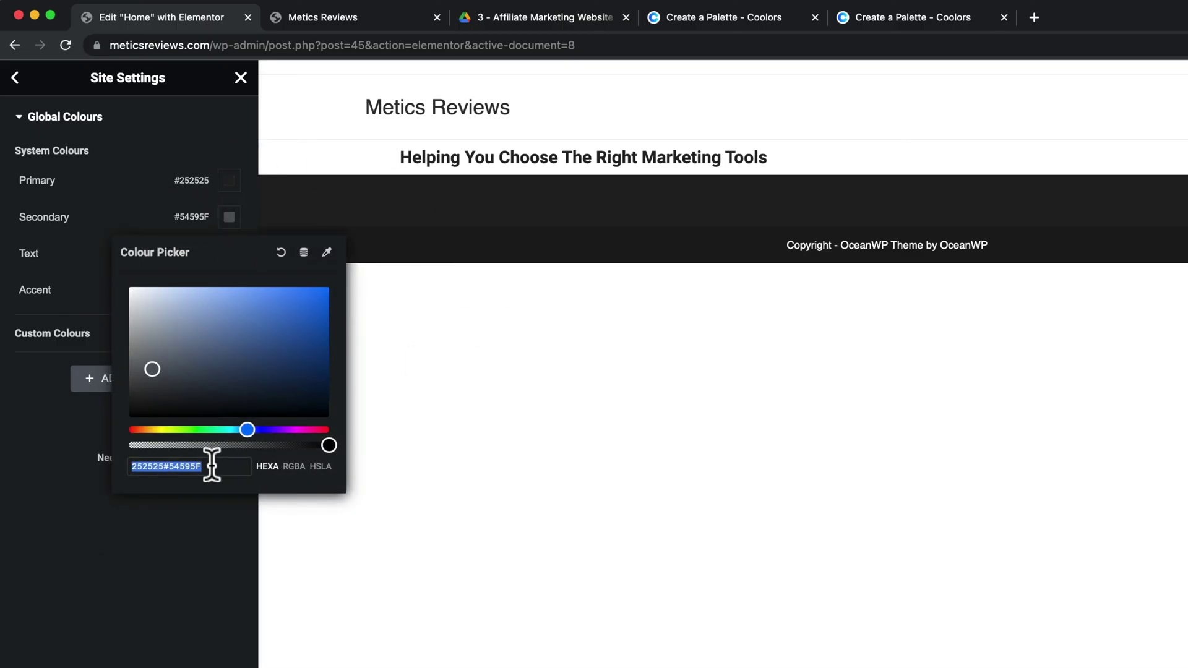
pyautogui.press('super+v')
pyautogui.press('Escape')
# - Set the Text global colour to #252525 as well
pyautogui.click(229, 253)
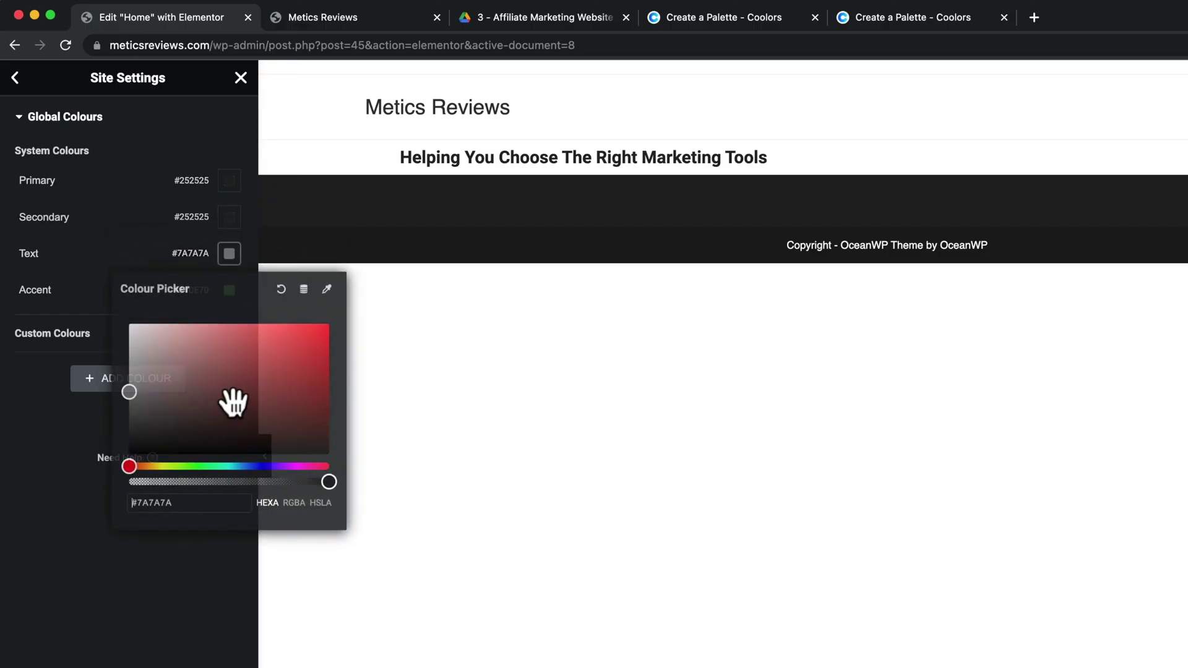
pyautogui.click(188, 502)
pyautogui.press('super+a')
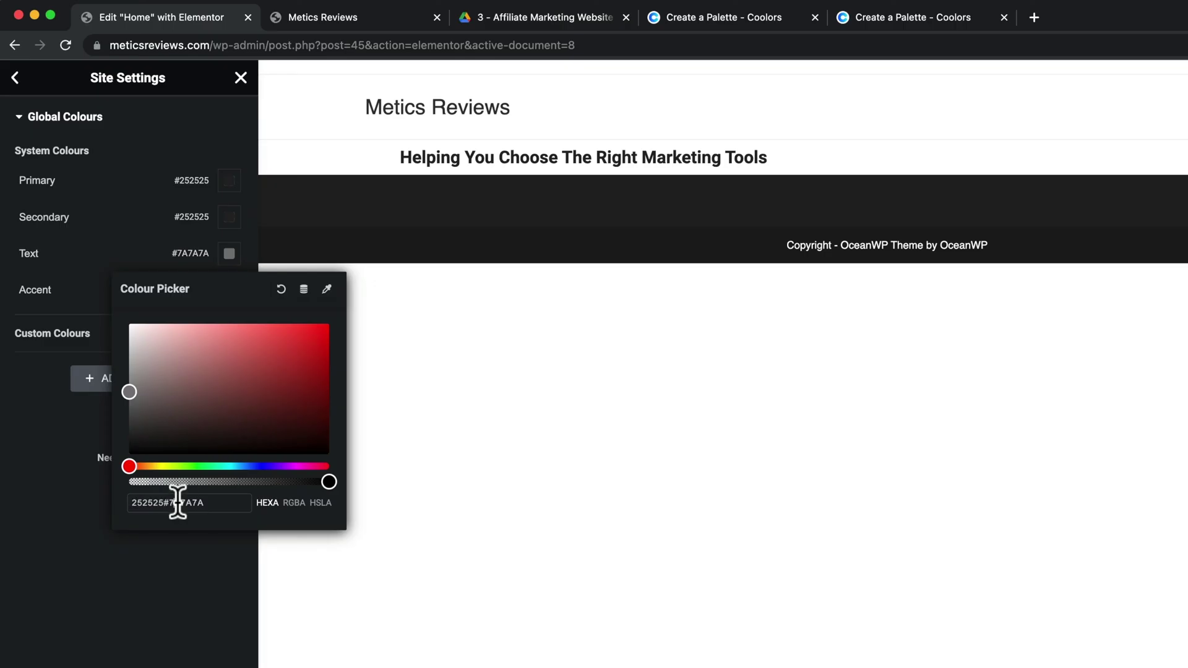
pyautogui.press('super+v')
pyautogui.click(164, 570)
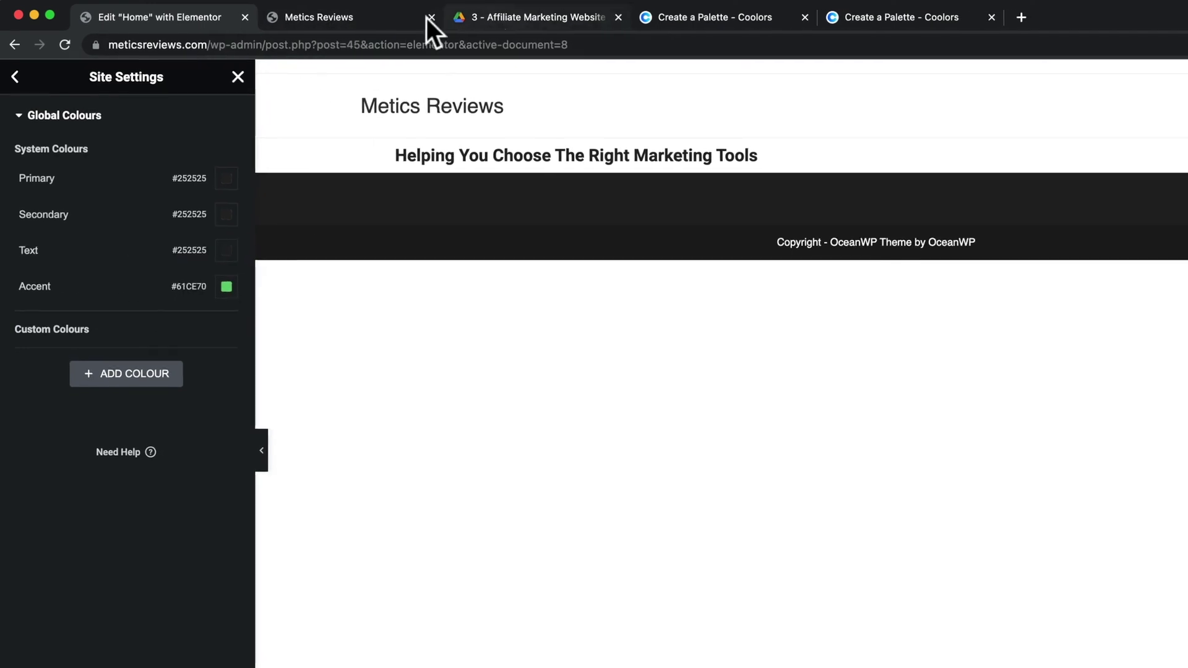
# - Set the Accent global colour to 00B150 copied from Coolors
pyautogui.click(375, 16)
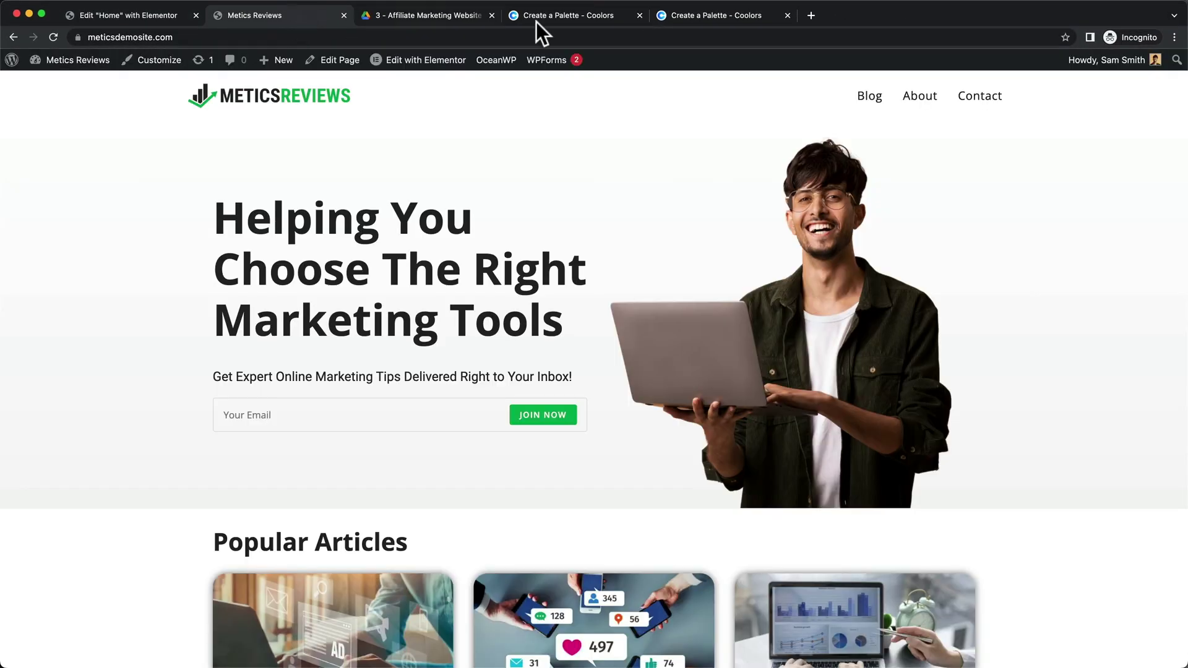
pyautogui.click(696, 16)
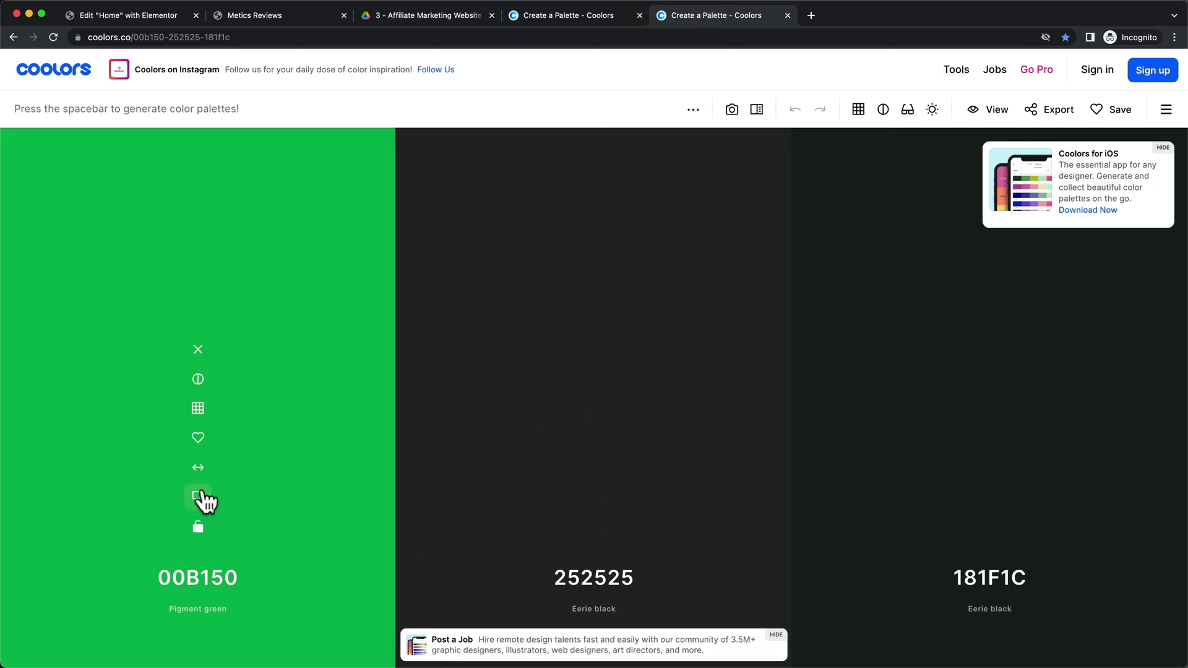
pyautogui.click(198, 496)
pyautogui.click(161, 18)
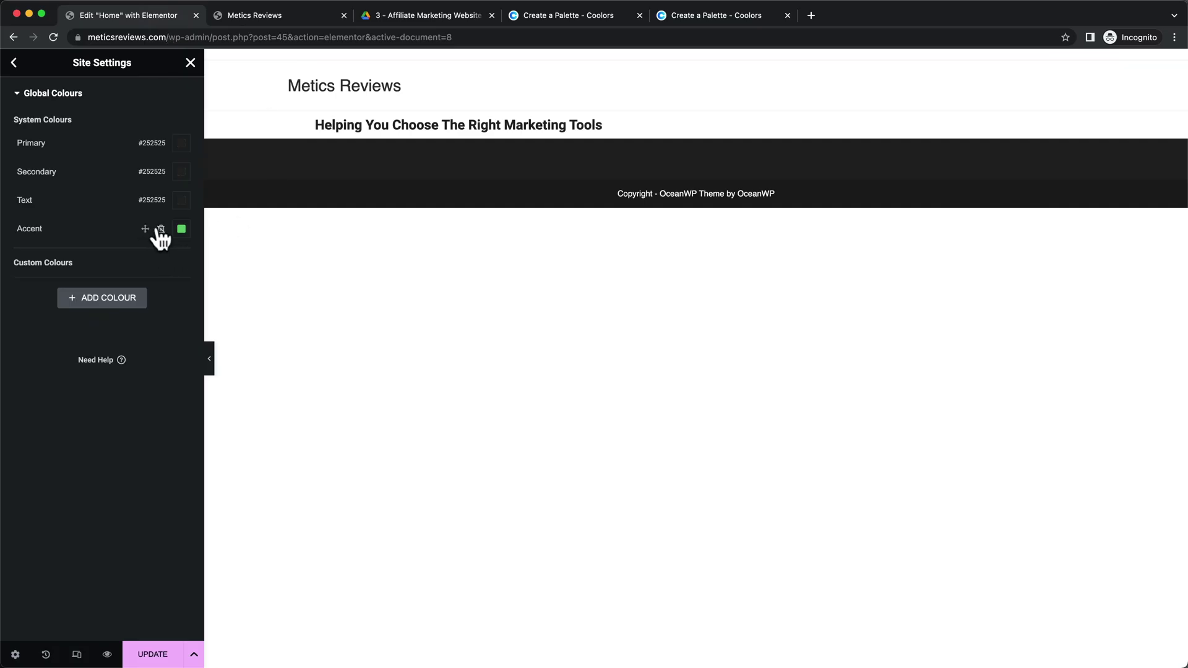
pyautogui.click(182, 229)
pyautogui.hotkey('ctrl', 'v')
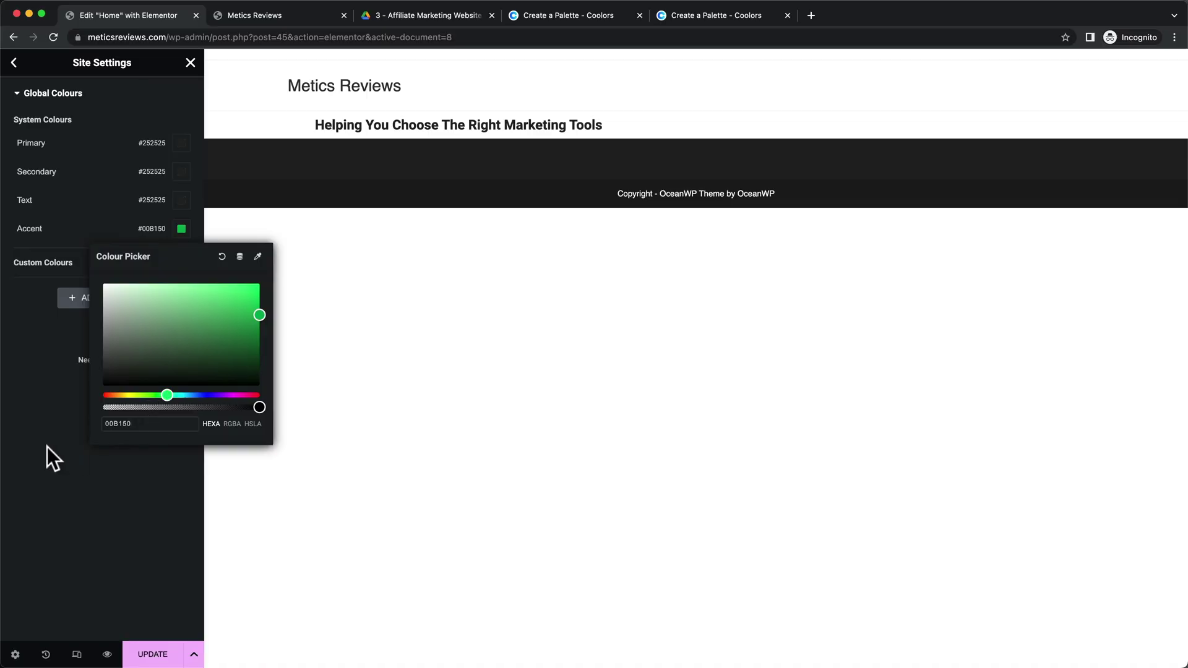
pyautogui.click(47, 447)
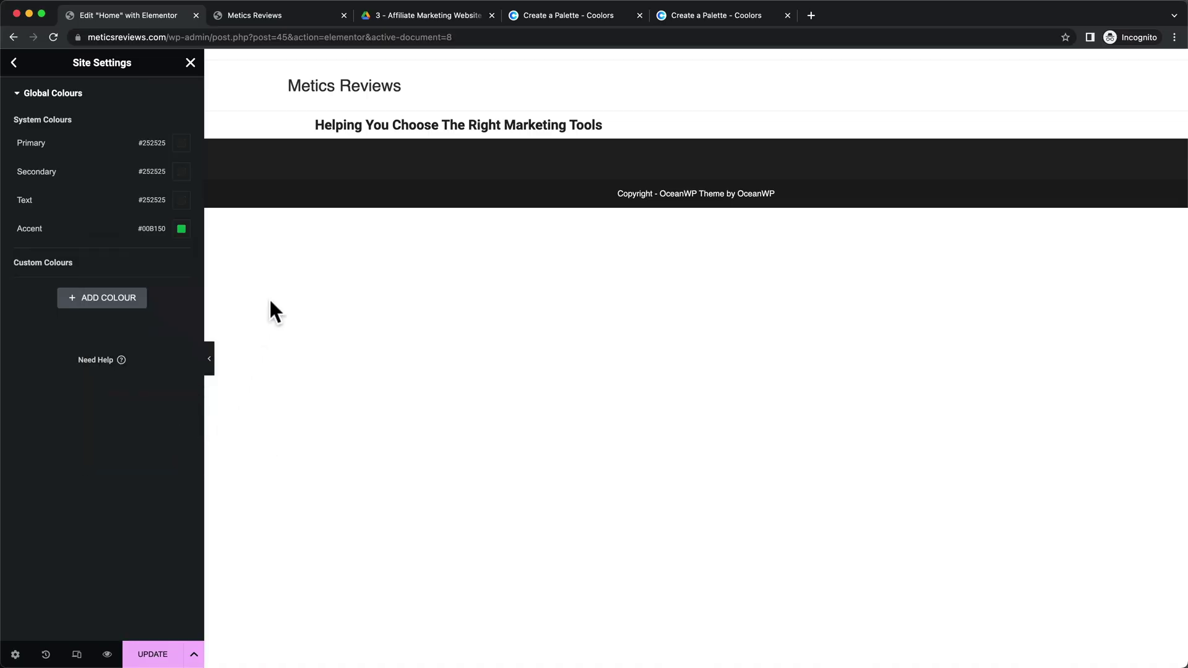
# - Add a custom colour named Background 1 and give it 181F1C from Coolors
pyautogui.click(105, 301)
pyautogui.click(61, 287)
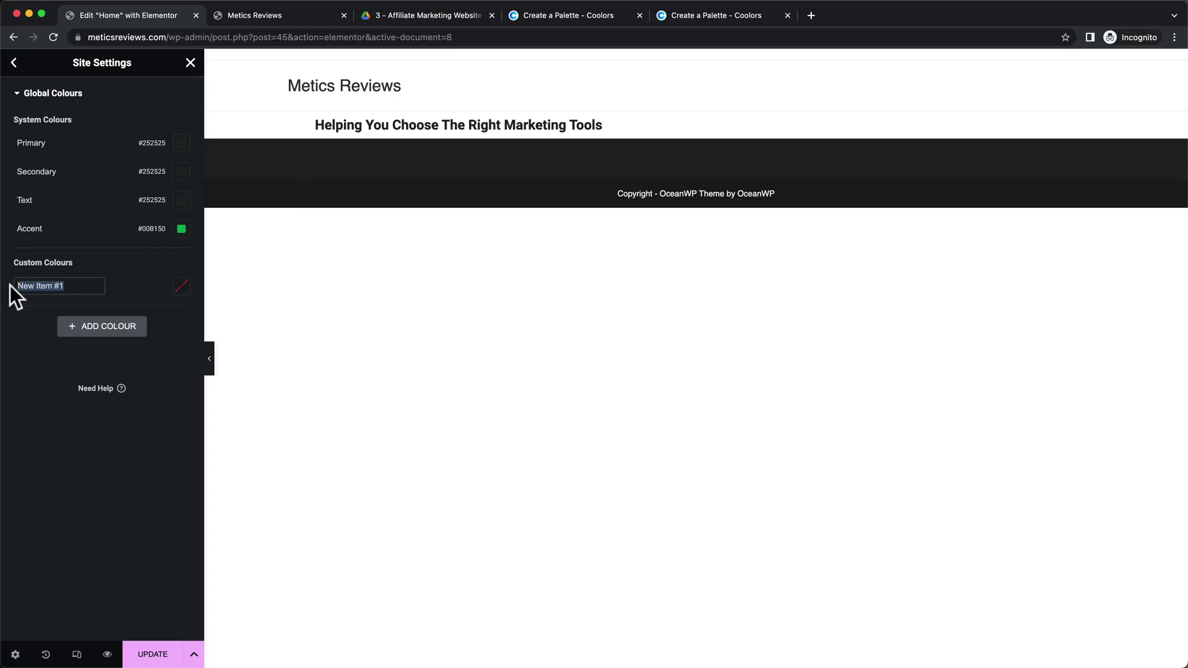
pyautogui.write('Background 1')
pyautogui.click(714, 15)
pyautogui.moveTo(953, 547)
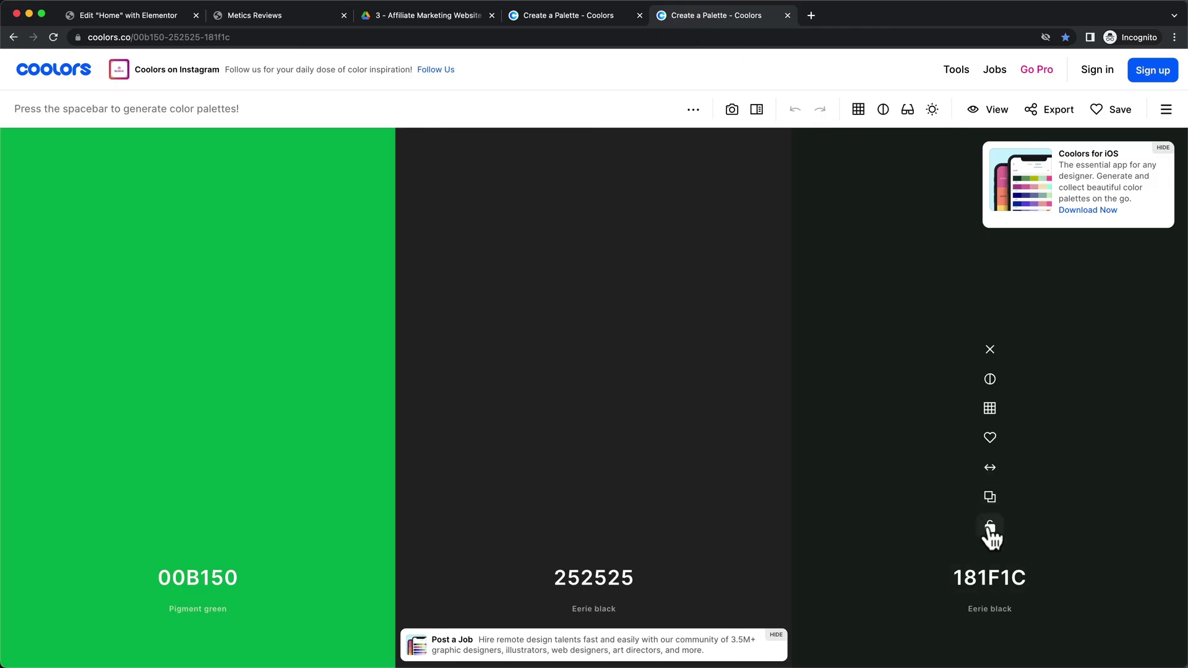
pyautogui.click(990, 496)
pyautogui.click(91, 20)
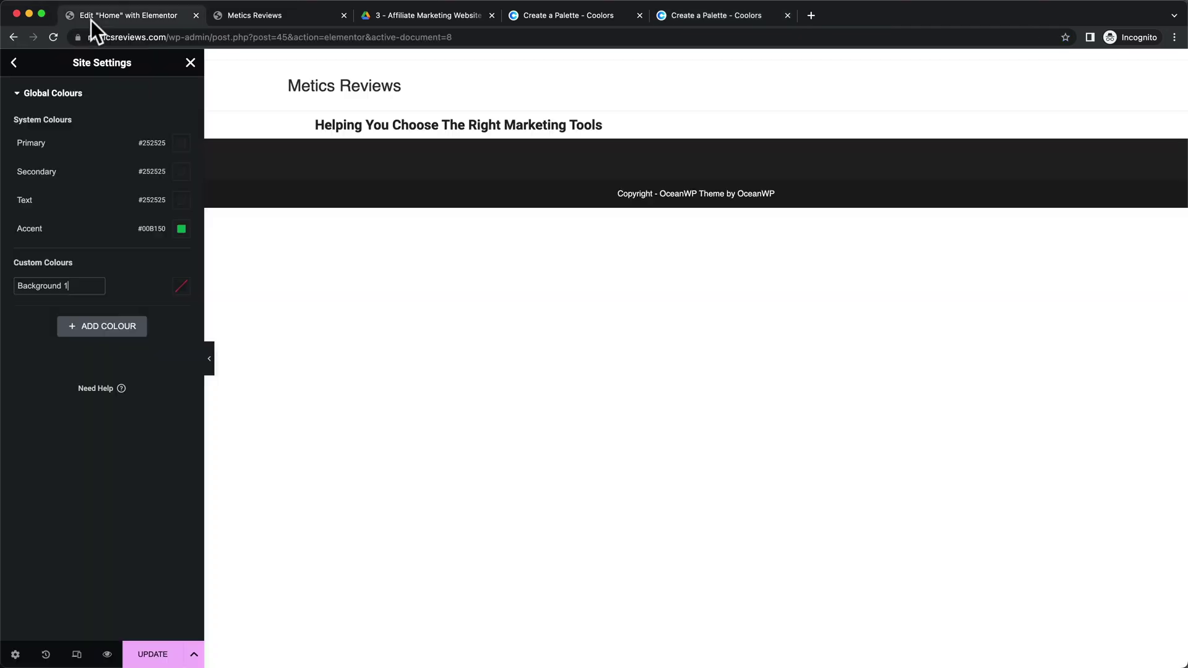
pyautogui.click(182, 288)
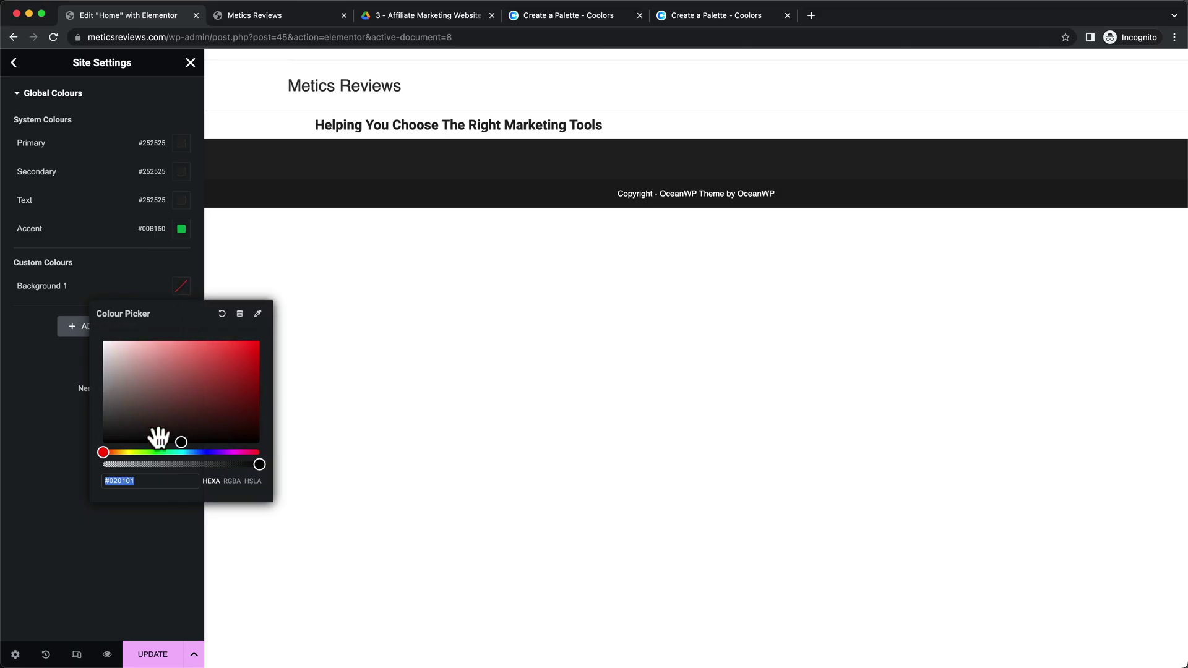
pyautogui.press('super+v')
pyautogui.click(60, 446)
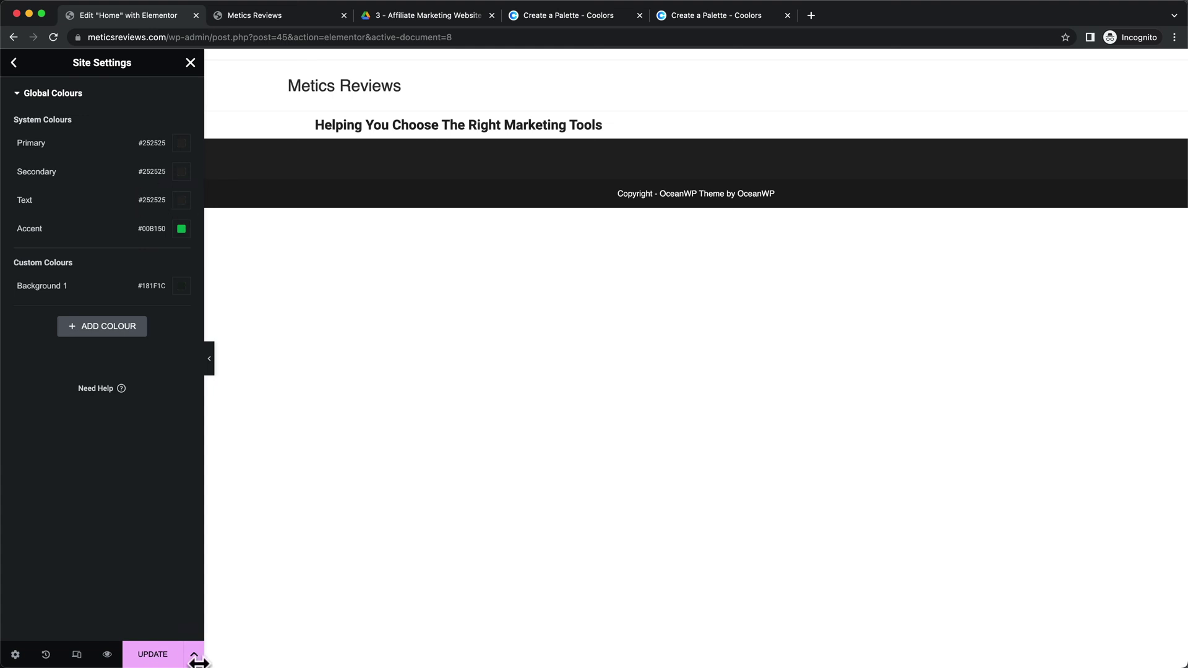
# - Save the Site Settings with UPDATE, then clear a stray heading selection
pyautogui.click(162, 655)
pyautogui.moveTo(523, 126); pyautogui.dragTo(366, 126)
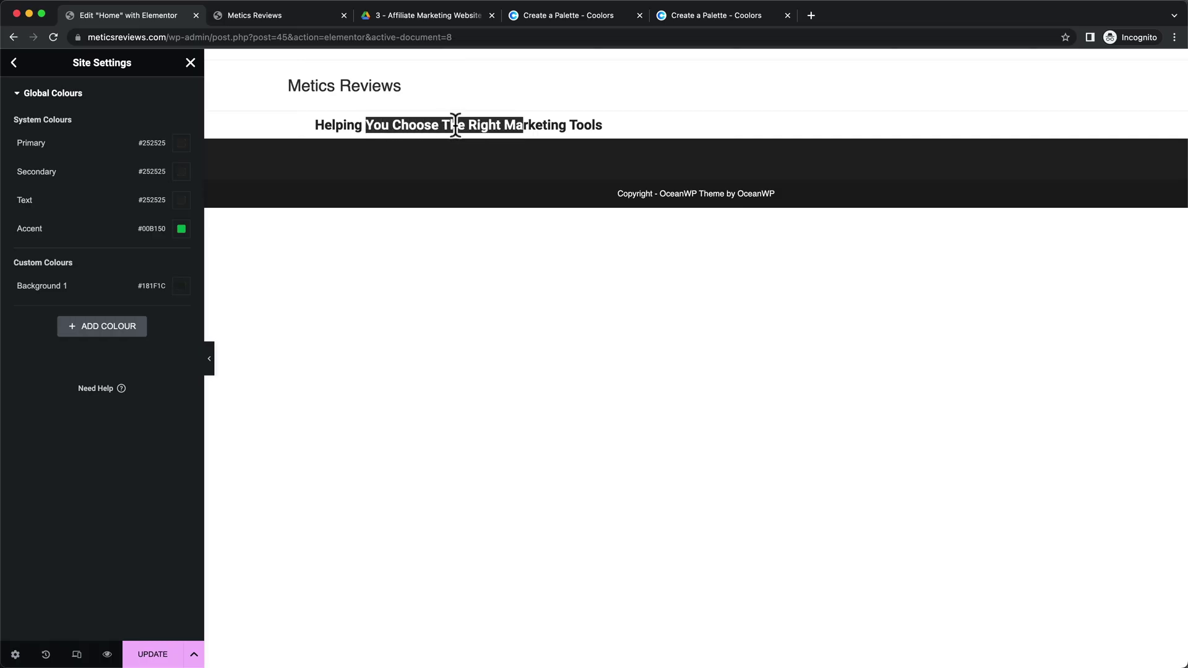
pyautogui.click(498, 127)
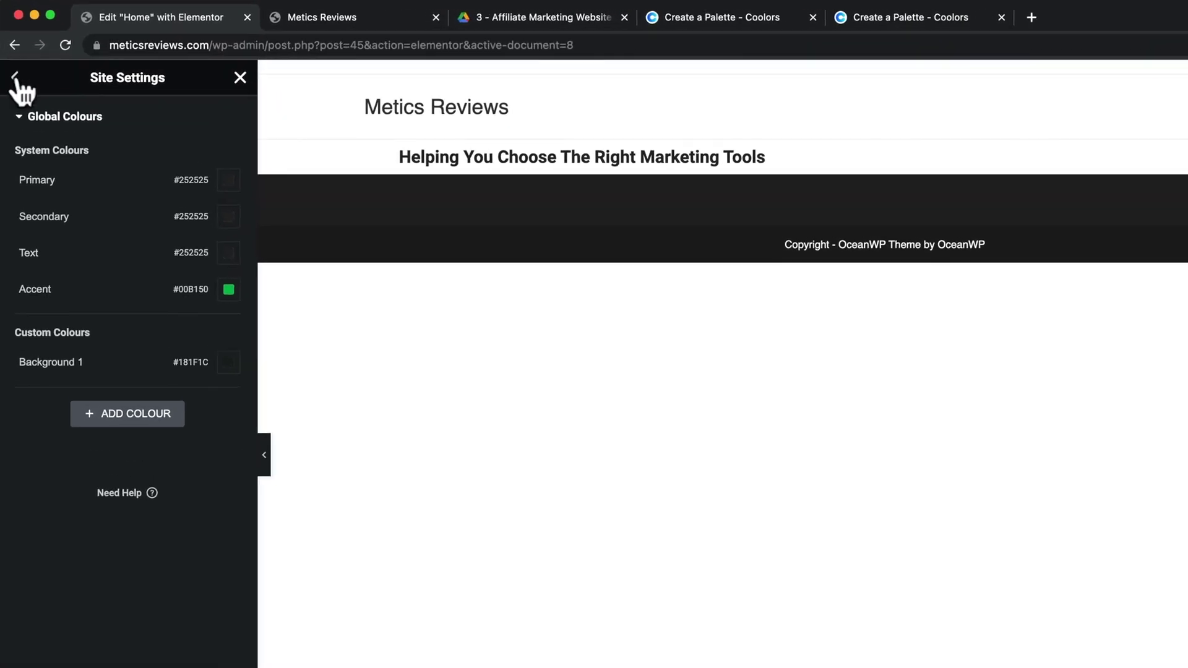
# - Go to Global Fonts and set the Primary font family to Open Sans
pyautogui.click(15, 77)
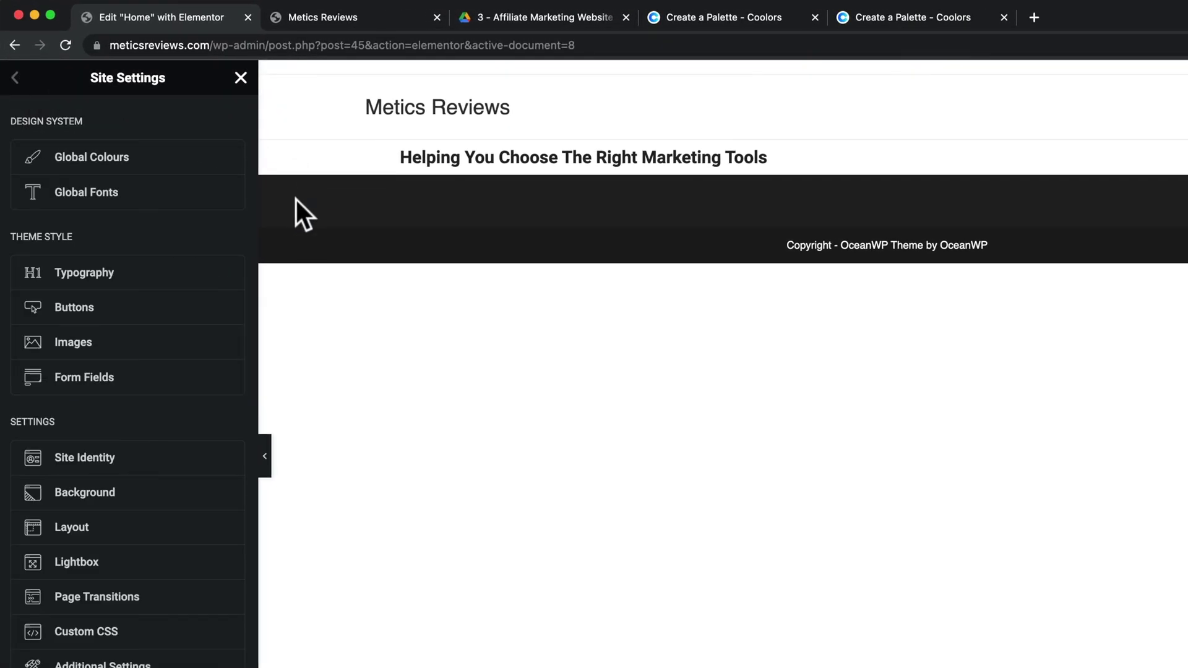
pyautogui.click(96, 196)
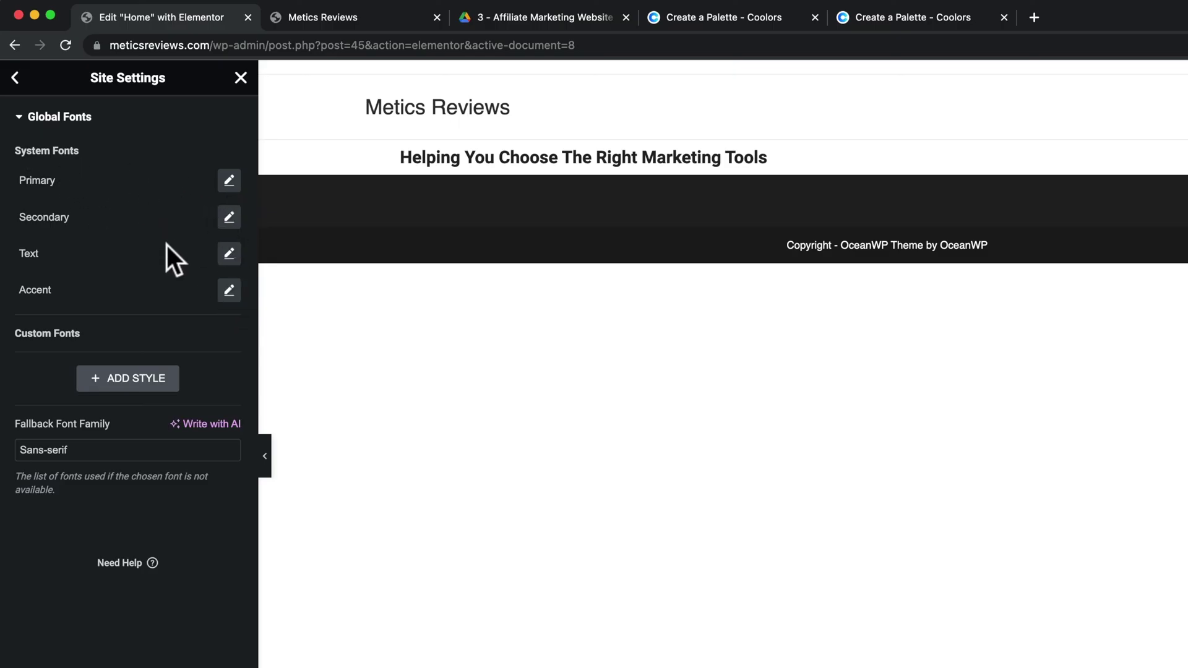
pyautogui.click(229, 180)
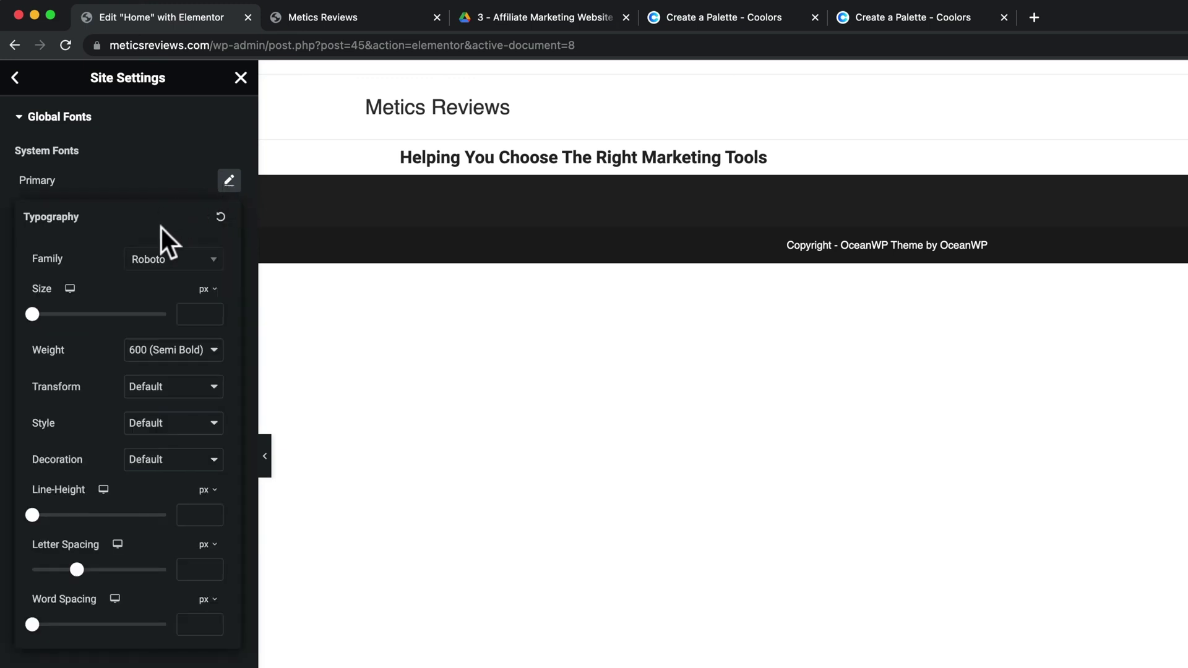
pyautogui.click(173, 266)
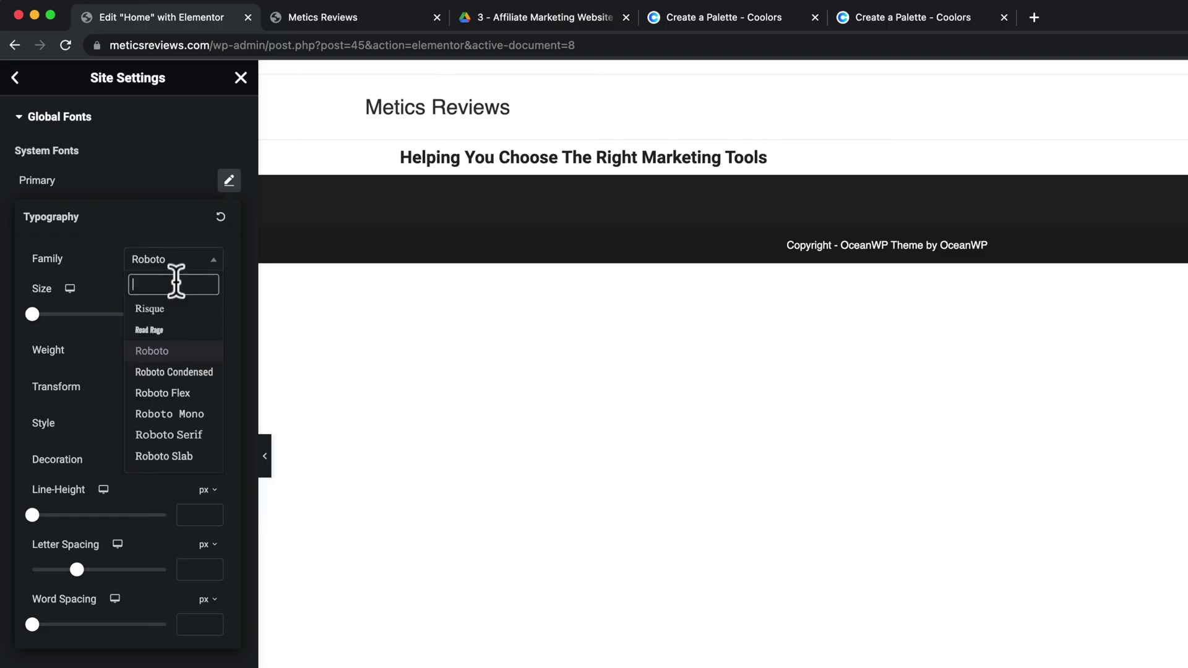
pyautogui.write('open s')
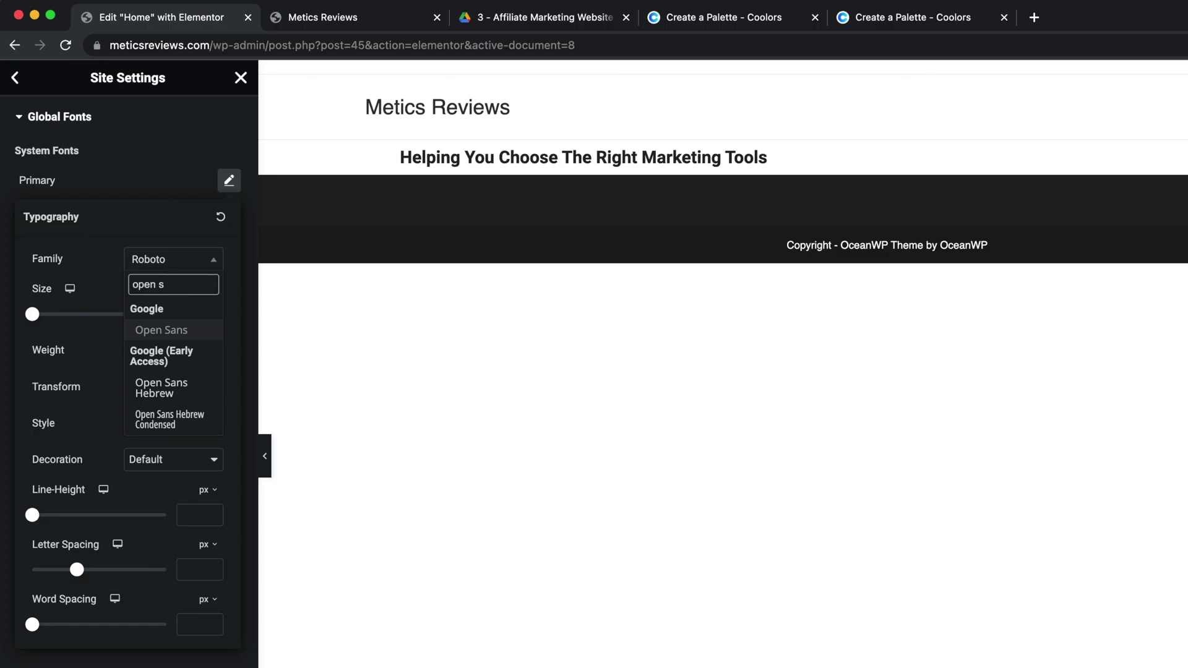
pyautogui.click(172, 328)
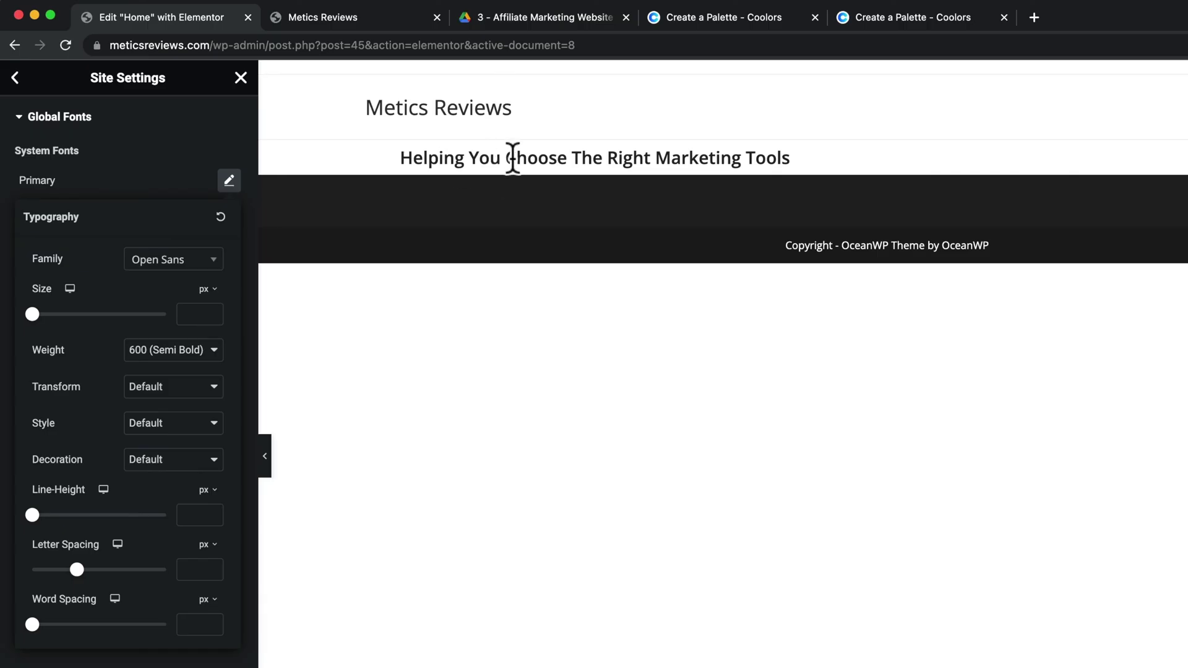
pyautogui.moveTo(184, 188)
pyautogui.click(229, 178)
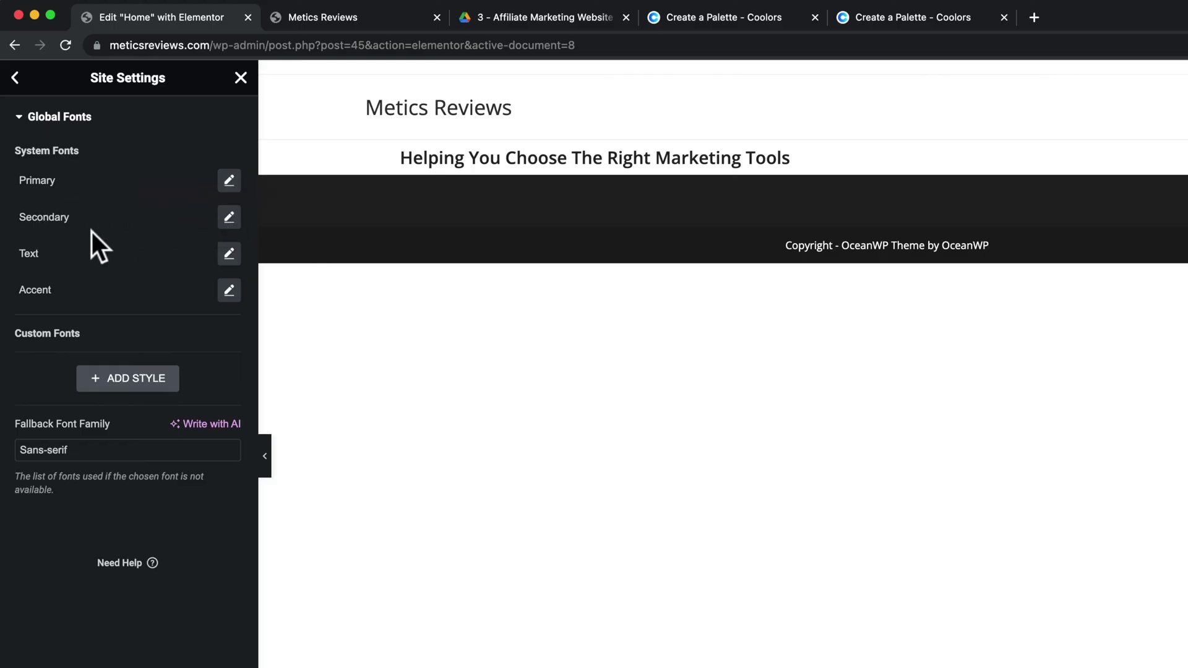
# - Set the Secondary and Text global font families to Open Sans
pyautogui.click(233, 224)
pyautogui.click(189, 299)
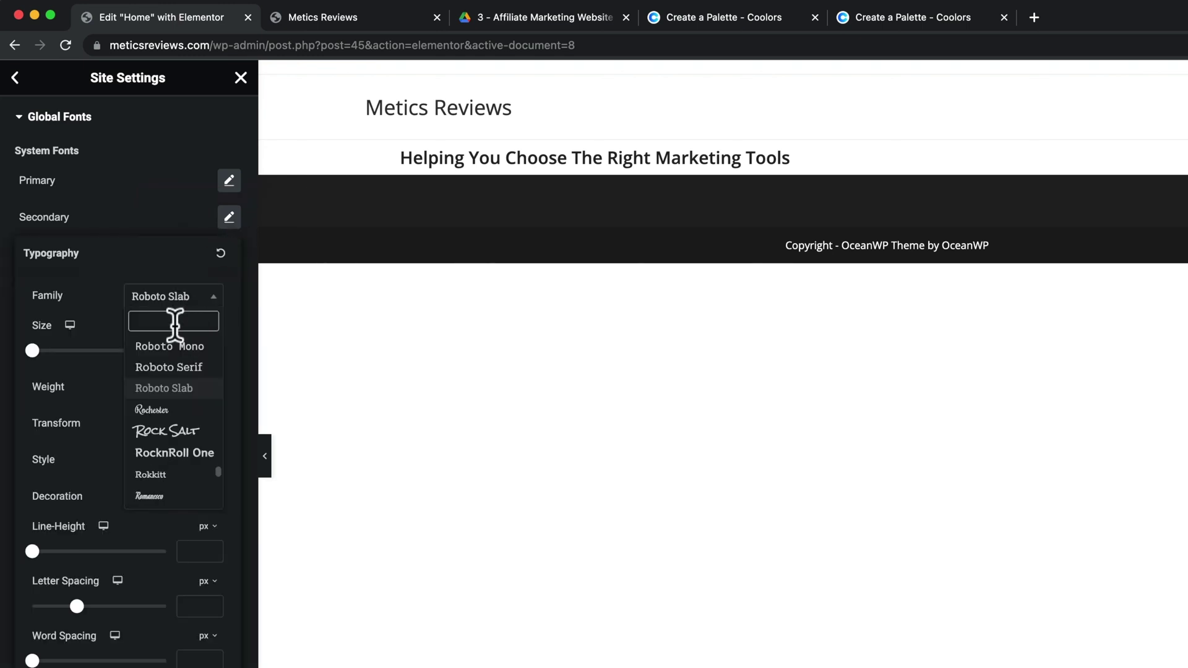
pyautogui.write('open')
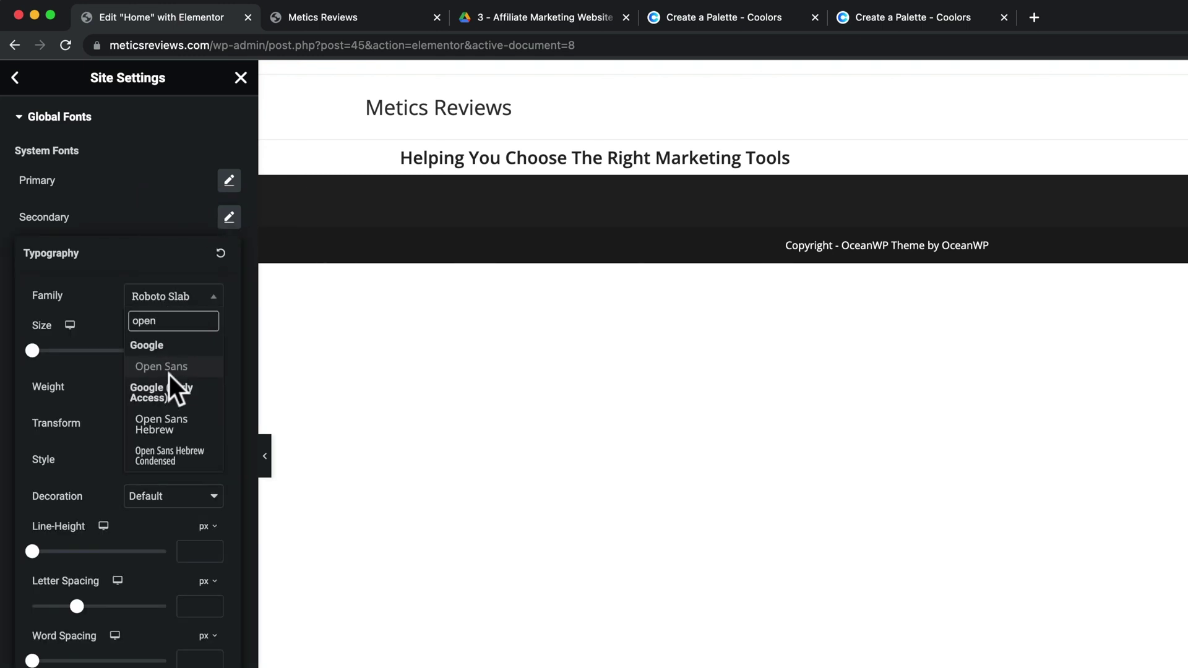
pyautogui.click(169, 371)
pyautogui.click(158, 214)
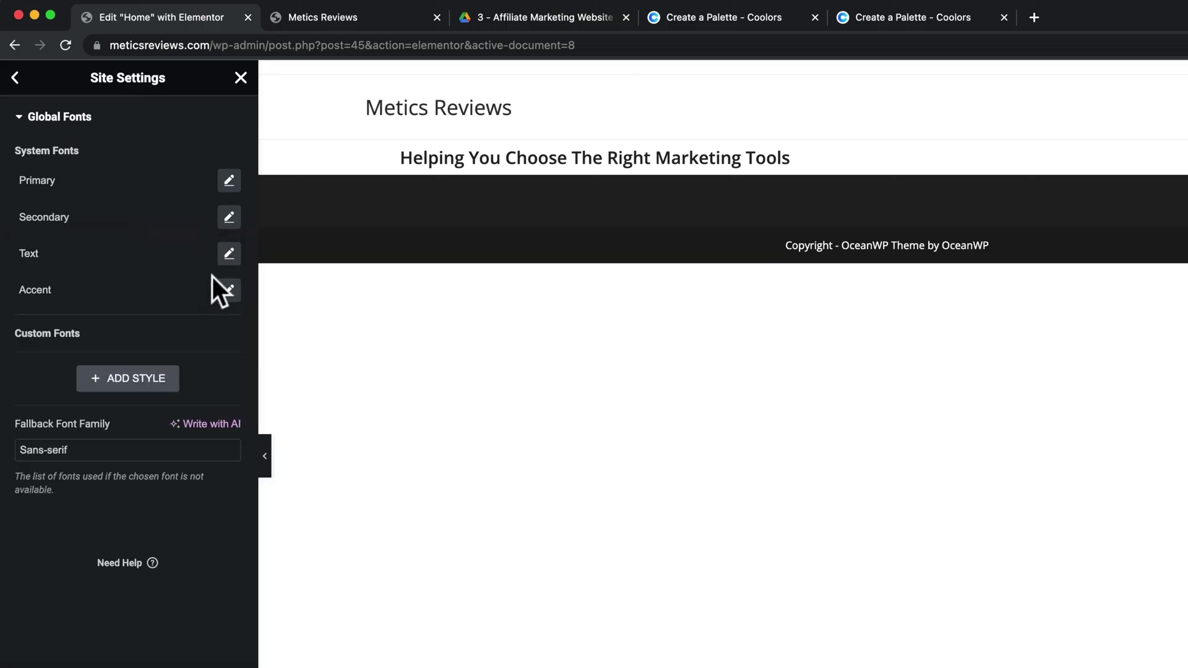
pyautogui.click(229, 254)
pyautogui.click(144, 334)
pyautogui.click(149, 399)
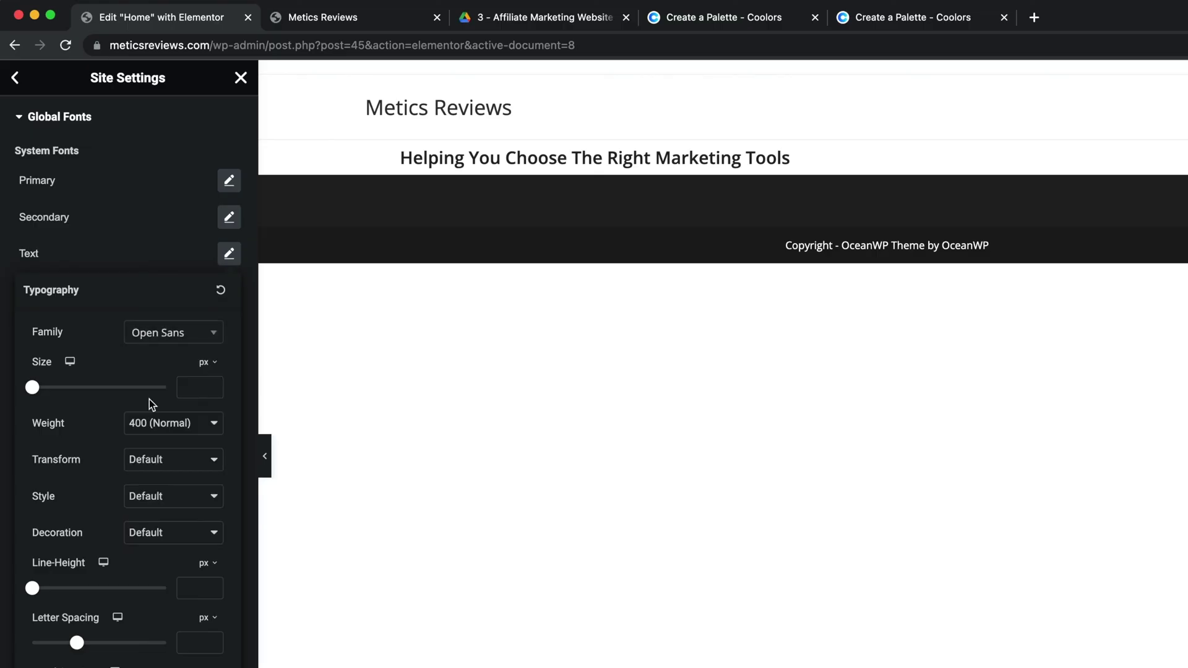
pyautogui.click(175, 257)
# - Set the Accent global font family to Open Sans too
pyautogui.click(229, 291)
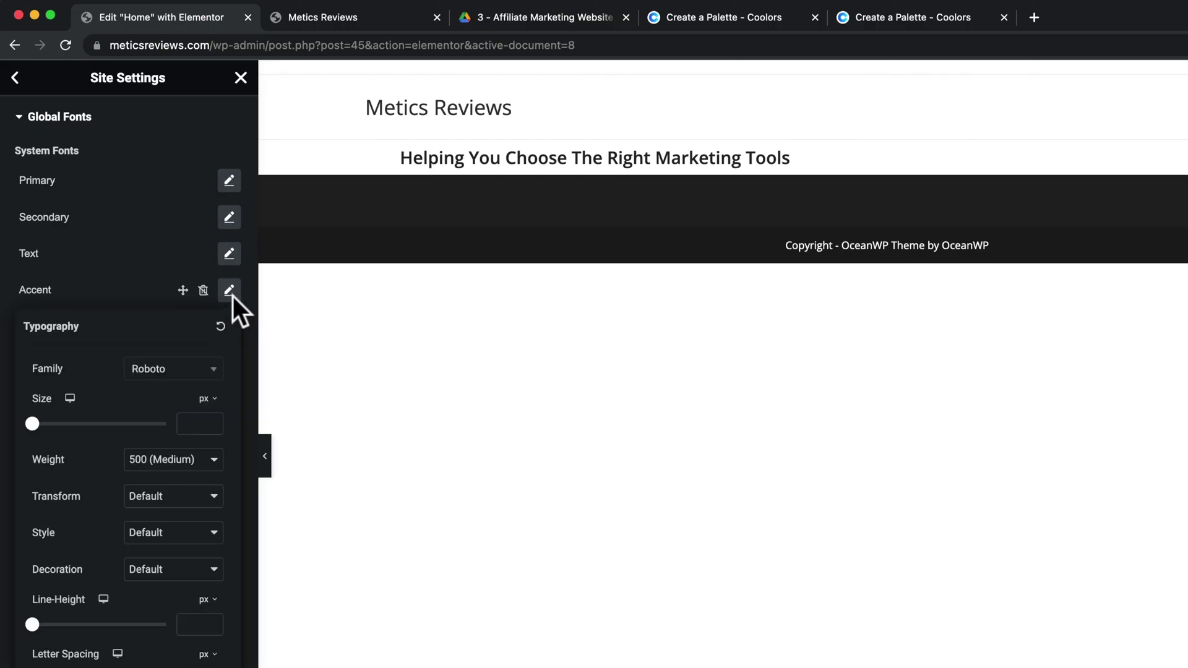
pyautogui.click(172, 371)
pyautogui.write('opw')
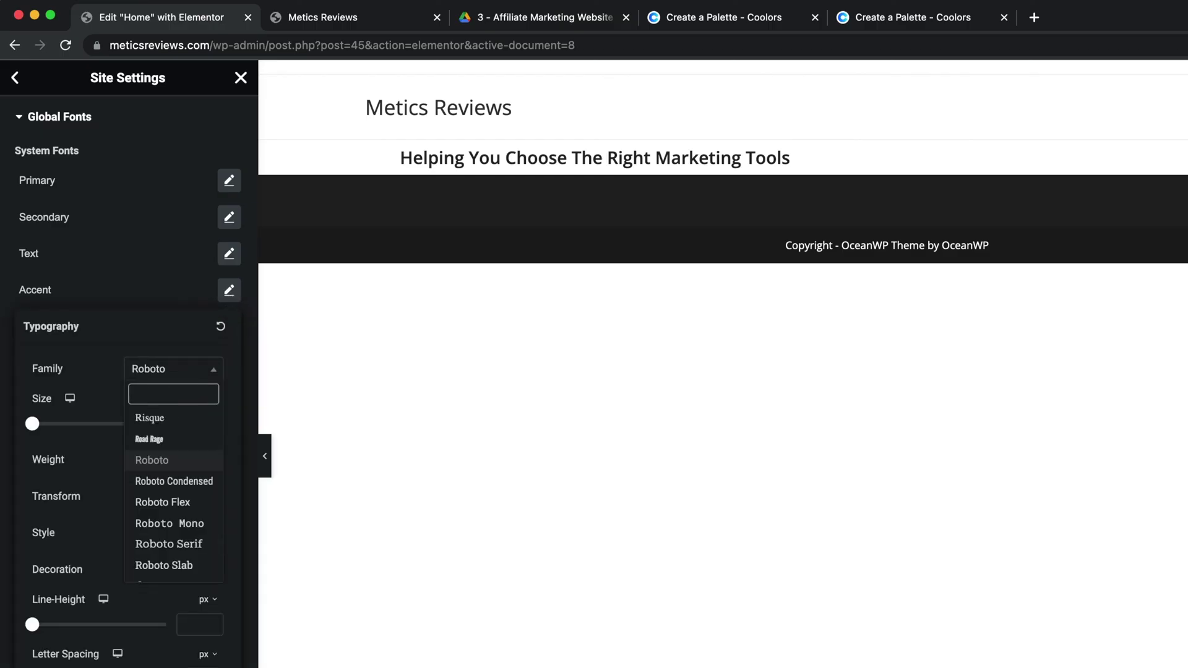
pyautogui.press('BackSpace')
pyautogui.write('en')
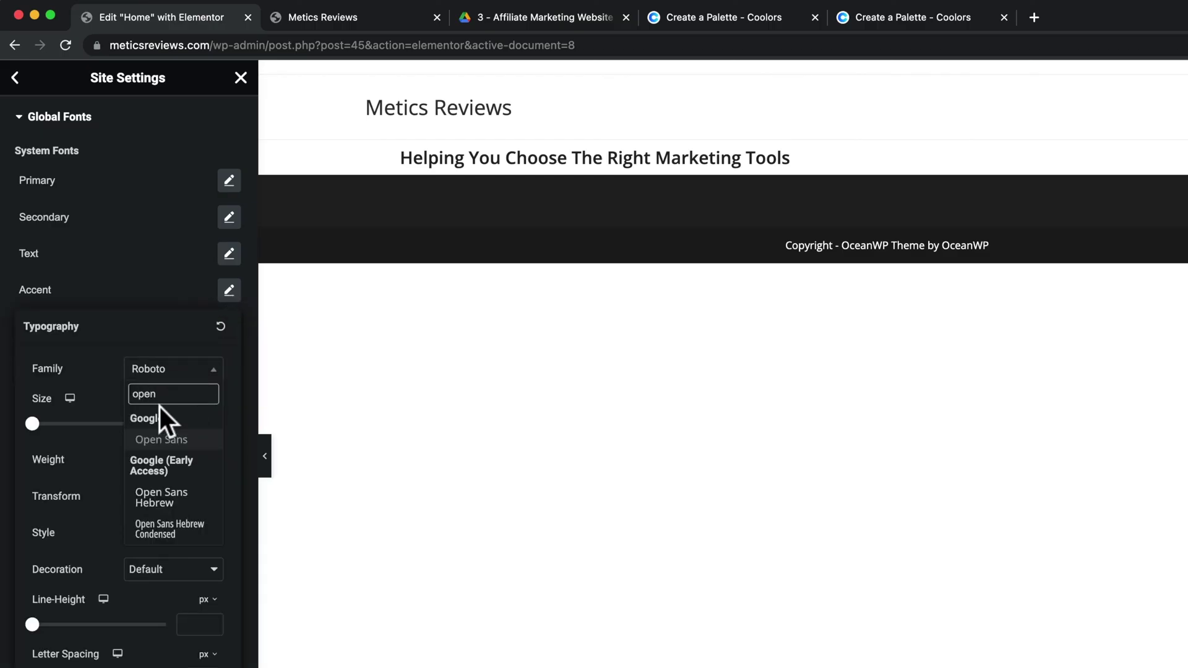
pyautogui.click(162, 441)
pyautogui.click(142, 281)
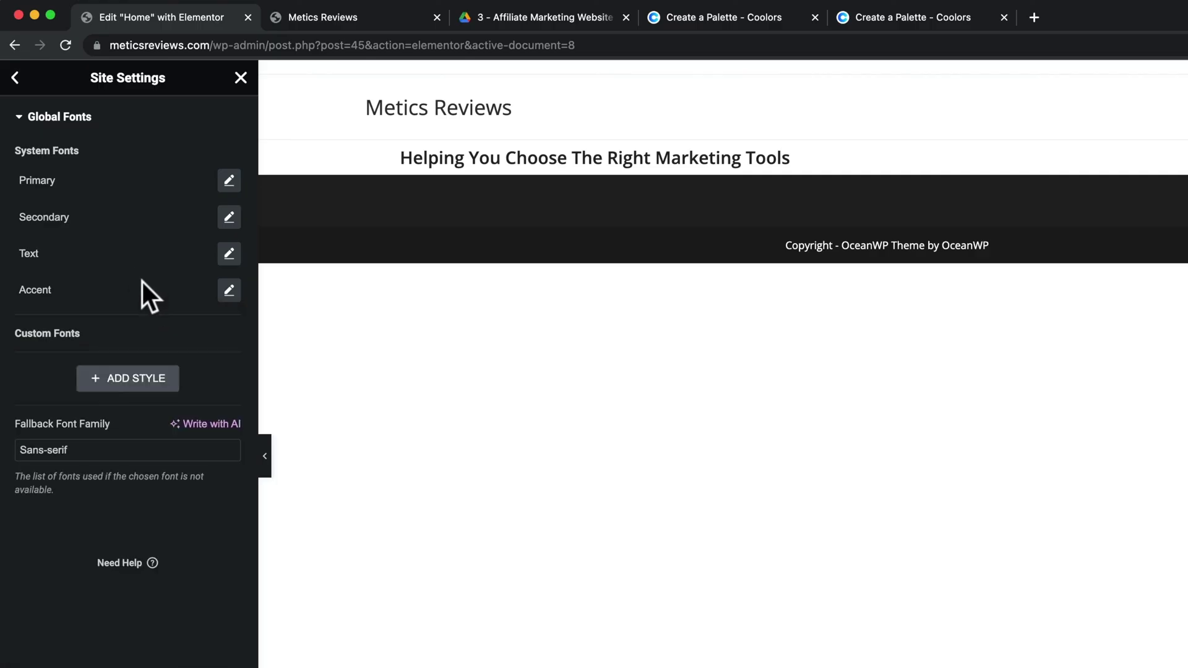